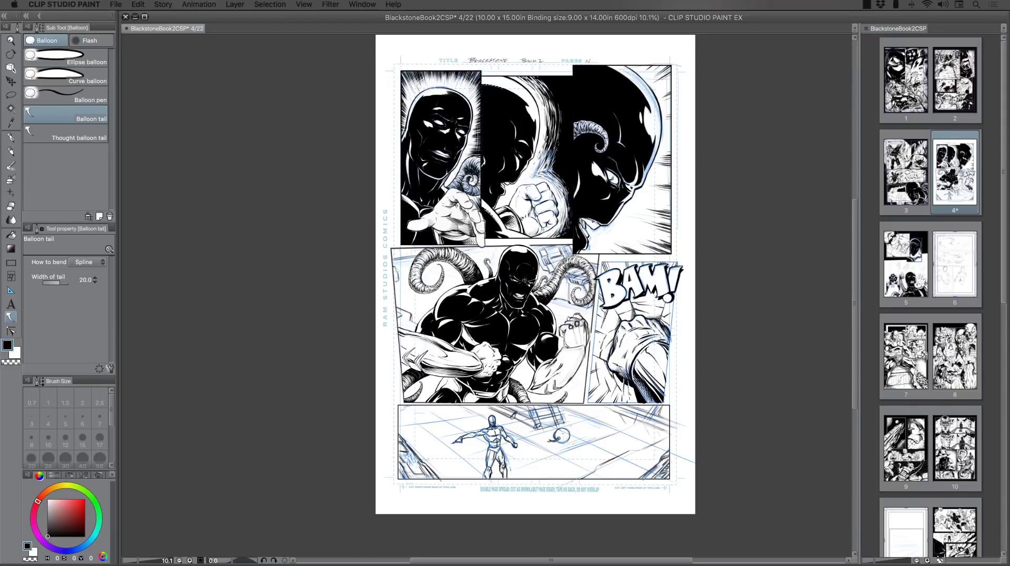
# - Examine the comic page's panels up close and check the cloud storage usage in the CLIP STUDIO launcher before closing it
pyautogui.hotkey('ctrl', 'space')
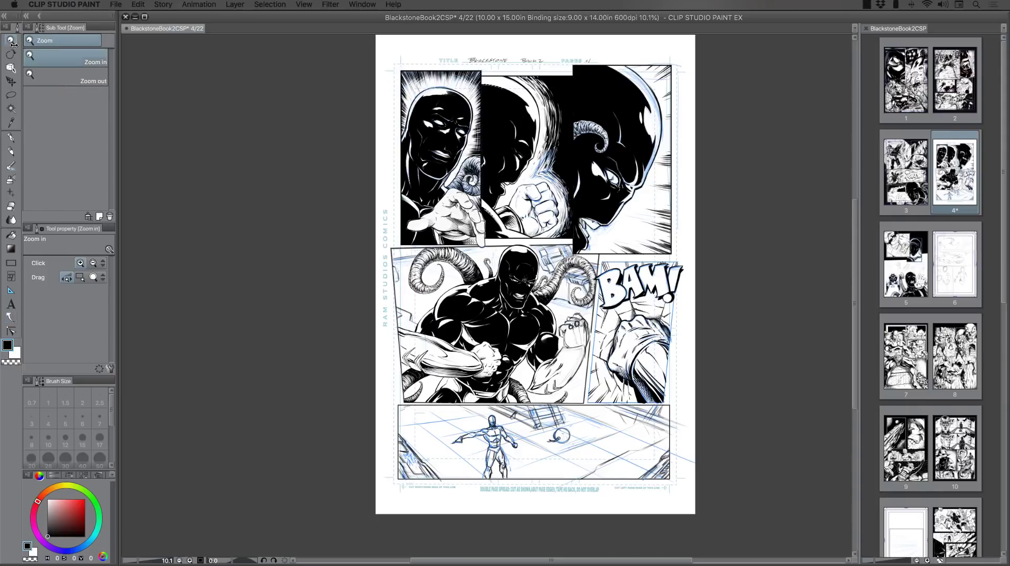
pyautogui.click(518, 330)
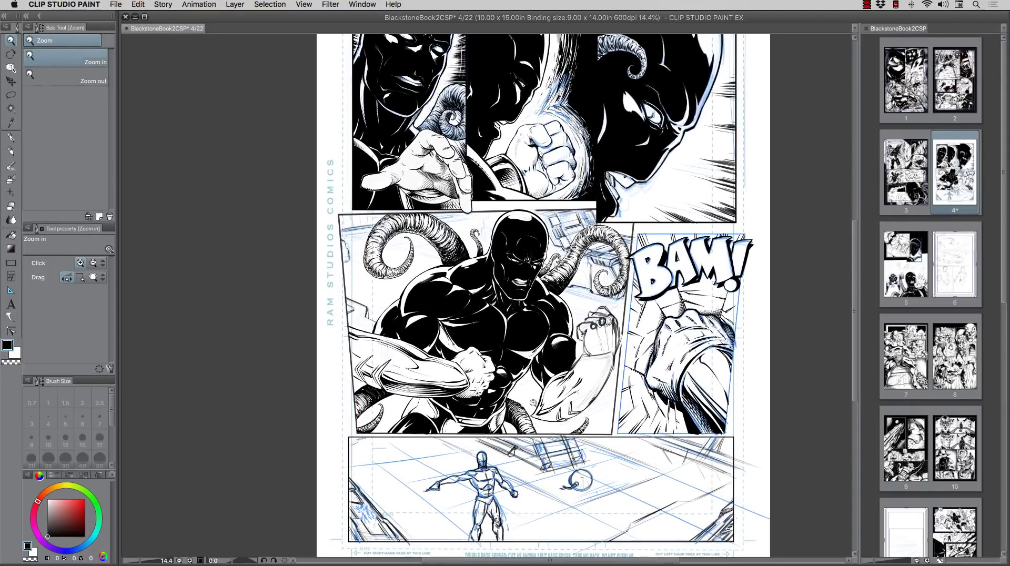
pyautogui.click(539, 444)
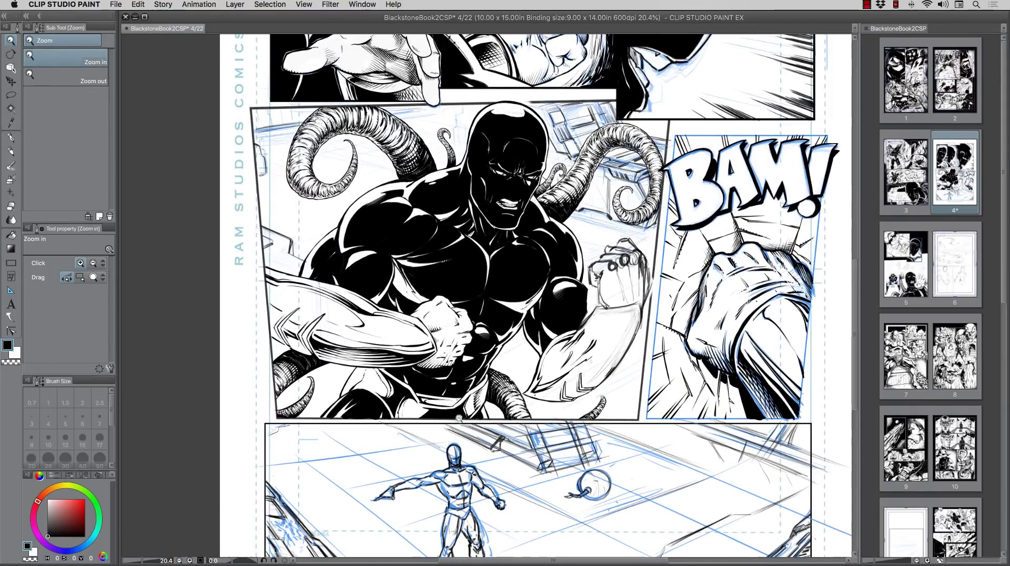
pyautogui.moveTo(387, 446); pyautogui.dragTo(362, 398)
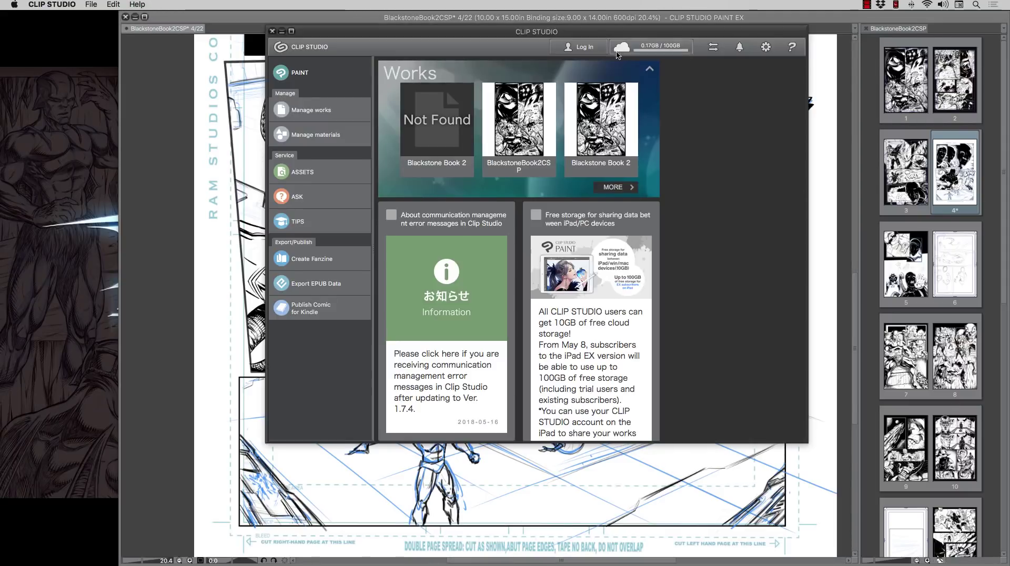
pyautogui.moveTo(513, 37); pyautogui.dragTo(486, 42)
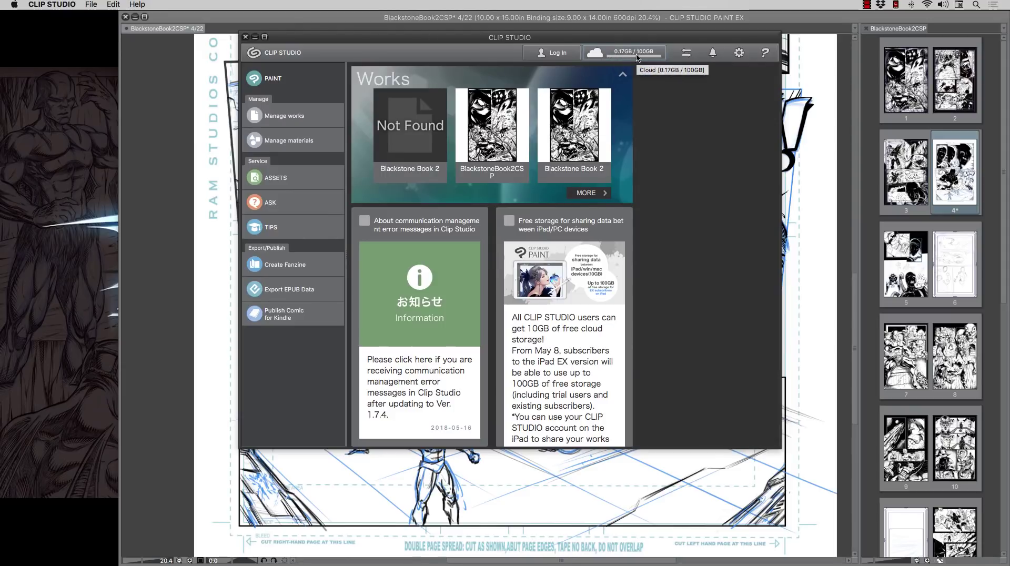
pyautogui.click(246, 37)
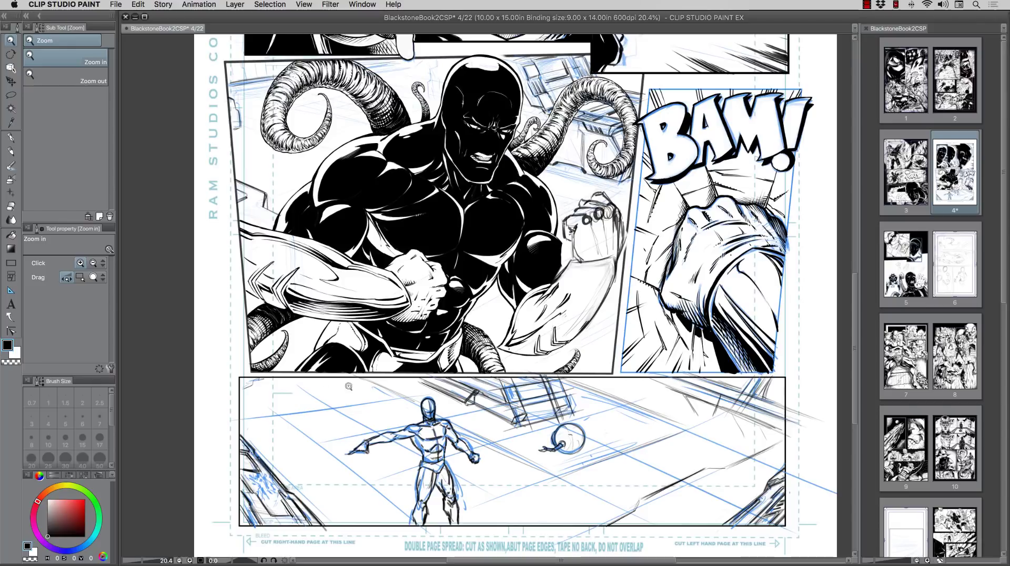
pyautogui.scroll(5, 325, 247)
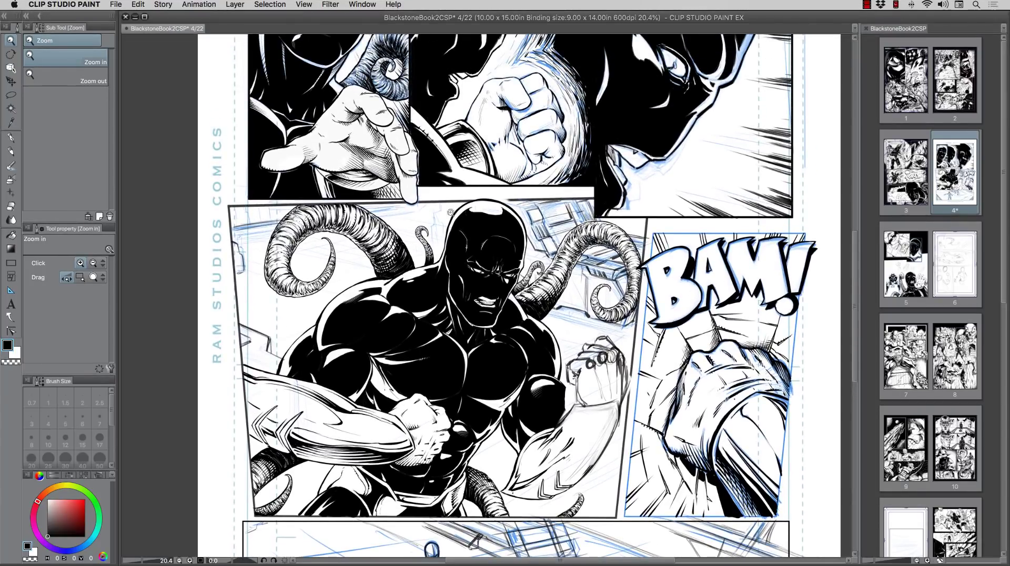
pyautogui.scroll(6, 407, 377)
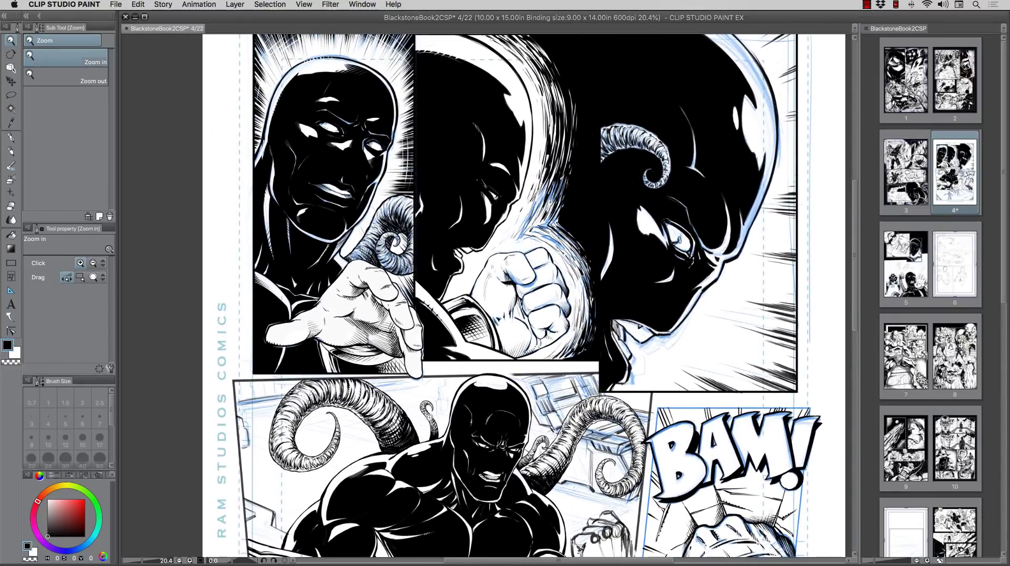
pyautogui.scroll(-4, 411, 476)
pyautogui.scroll(-7, 674, 339)
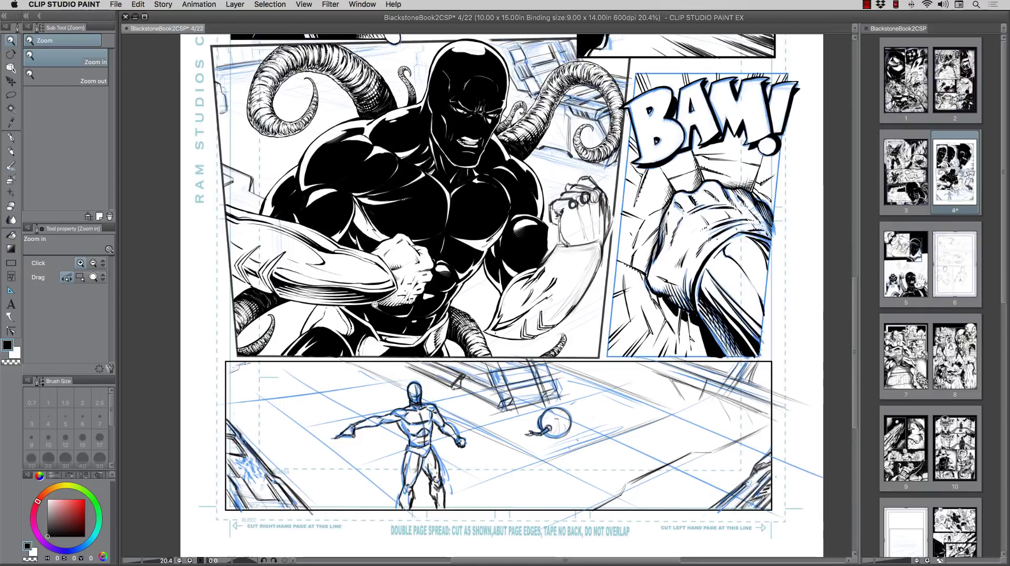
# - Draw an ellipse balloon in the upper-left corner of the bottom comic panel, beside the standing figure
pyautogui.click(10, 317)
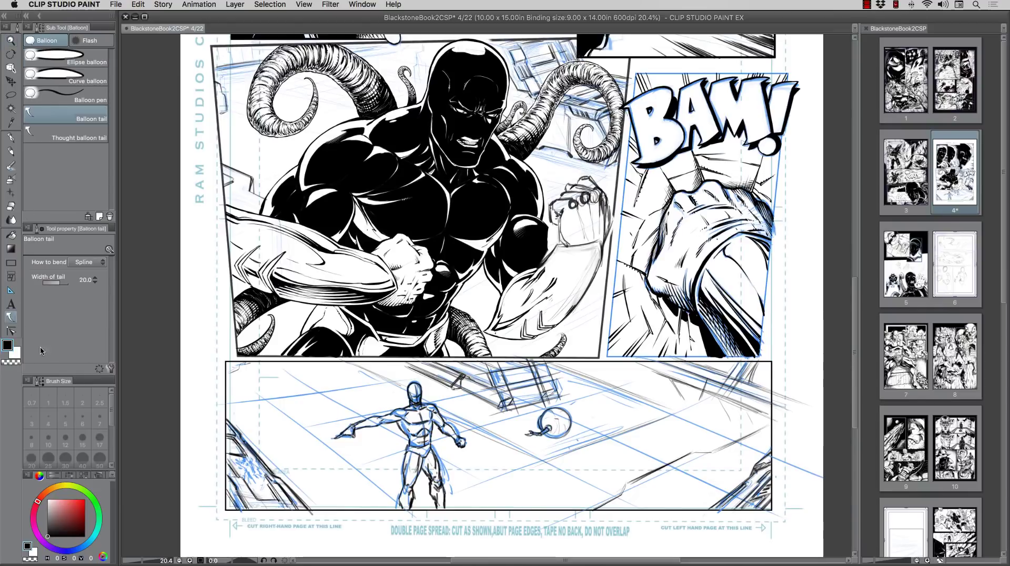
pyautogui.click(63, 64)
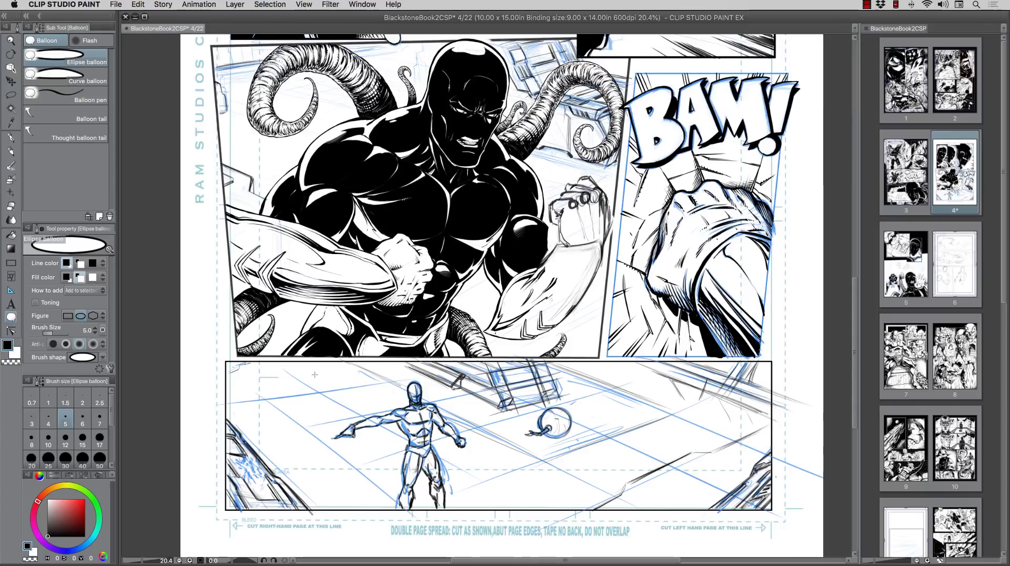
pyautogui.scroll(10, 331, 355)
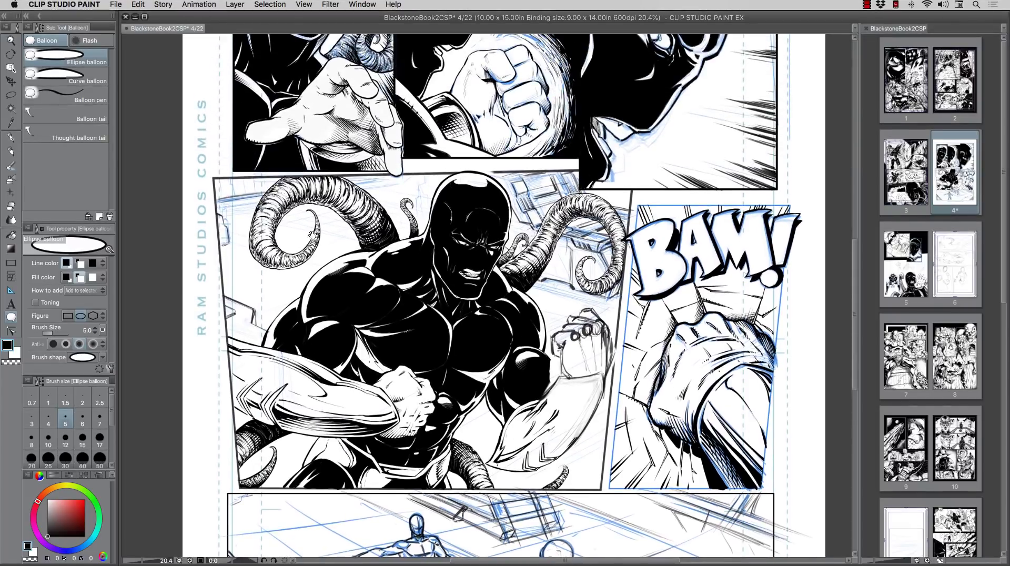
pyautogui.scroll(5, 319, 357)
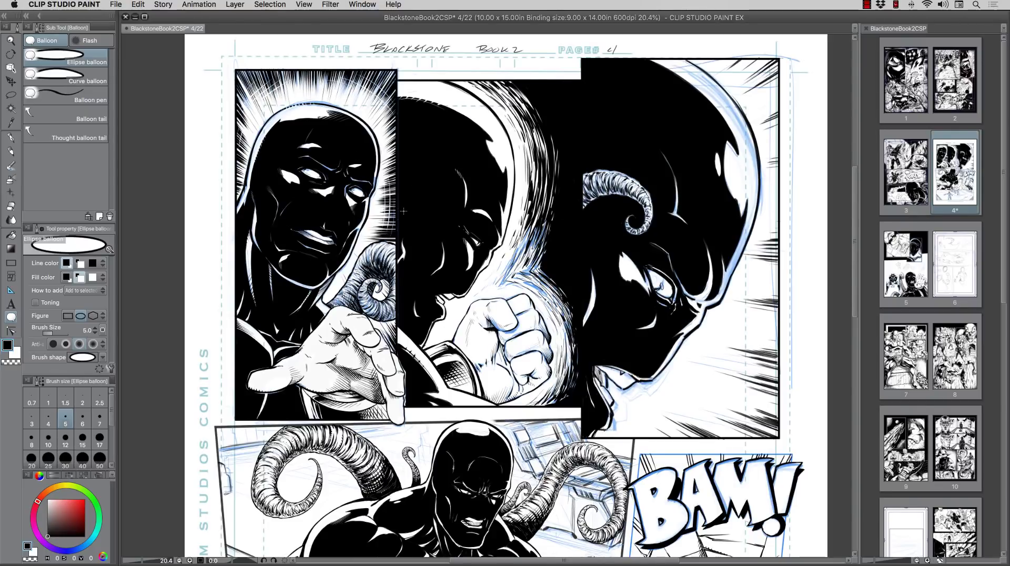
pyautogui.scroll(-5, 383, 439)
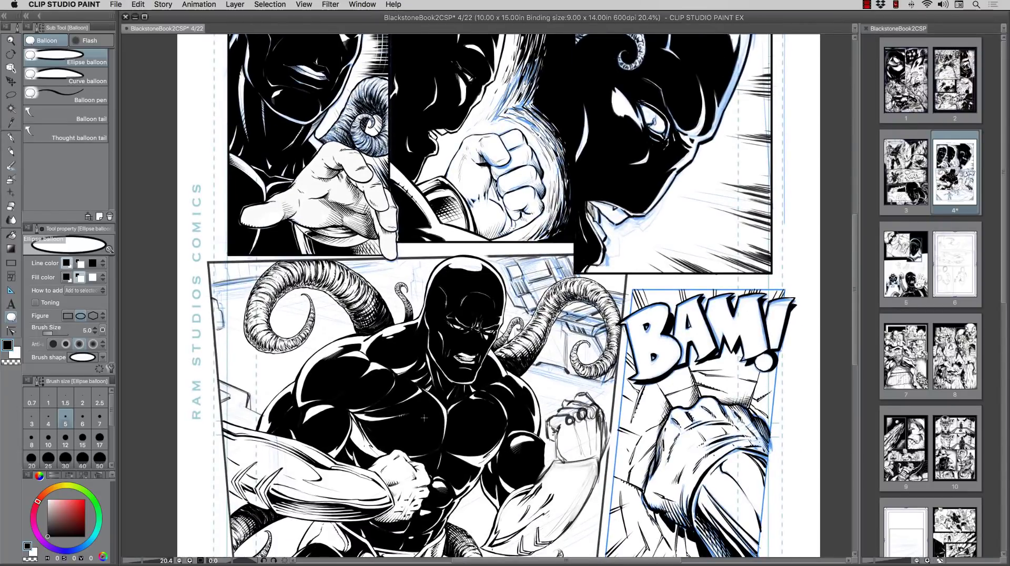
pyautogui.moveTo(318, 451); pyautogui.dragTo(322, 195)
pyautogui.moveTo(245, 316); pyautogui.dragTo(350, 362)
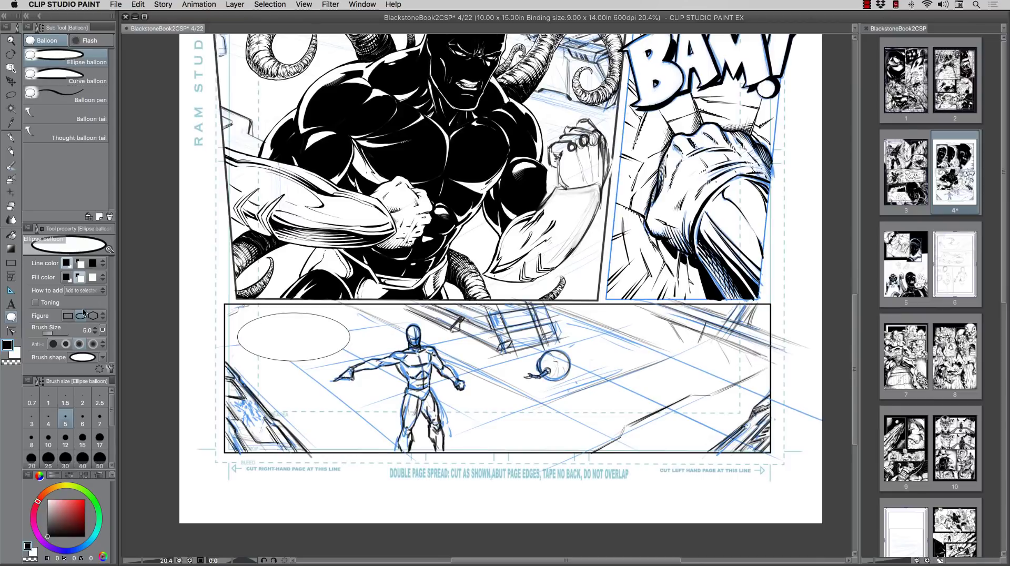
# - Set the Ellipse balloon tool's brush size to 9.0
pyautogui.press(']')
pyautogui.press(']')
pyautogui.press(']')
pyautogui.click(95, 328)
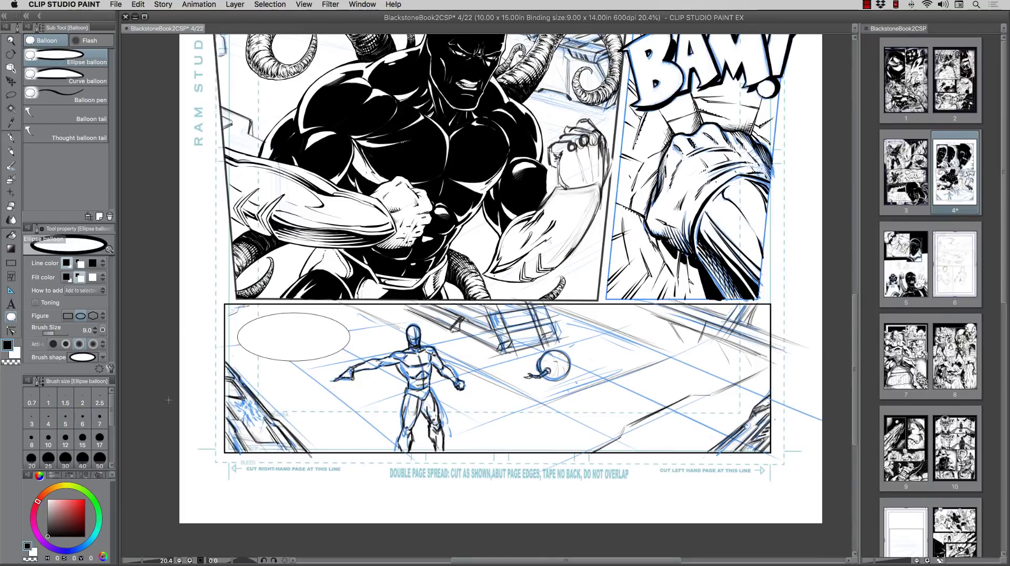
# - Set the drawn balloon's outline brush size to 22.0 as an object and enlarge the tool property palette to show more settings
pyautogui.click(11, 70)
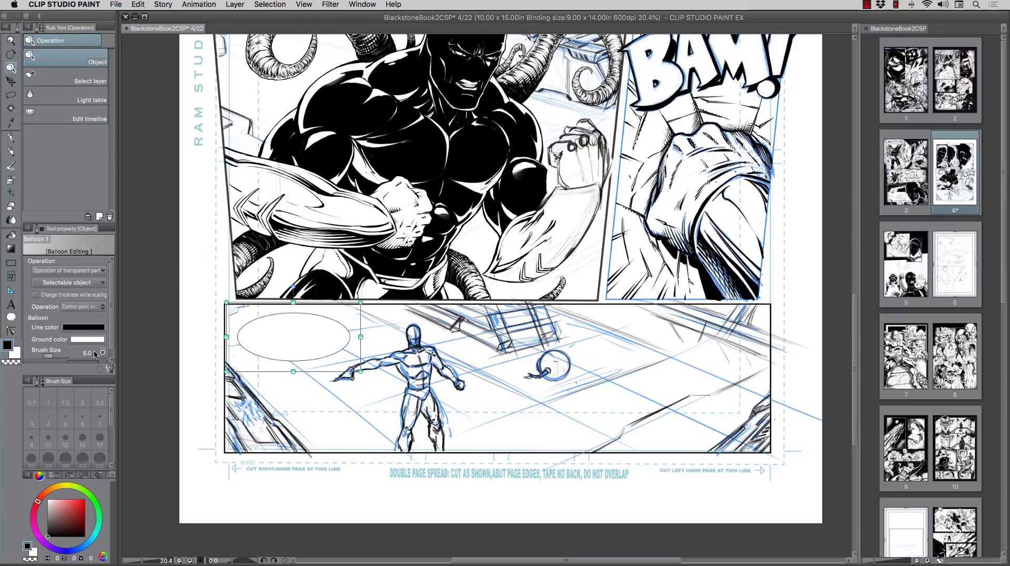
pyautogui.scroll(12, 95, 354)
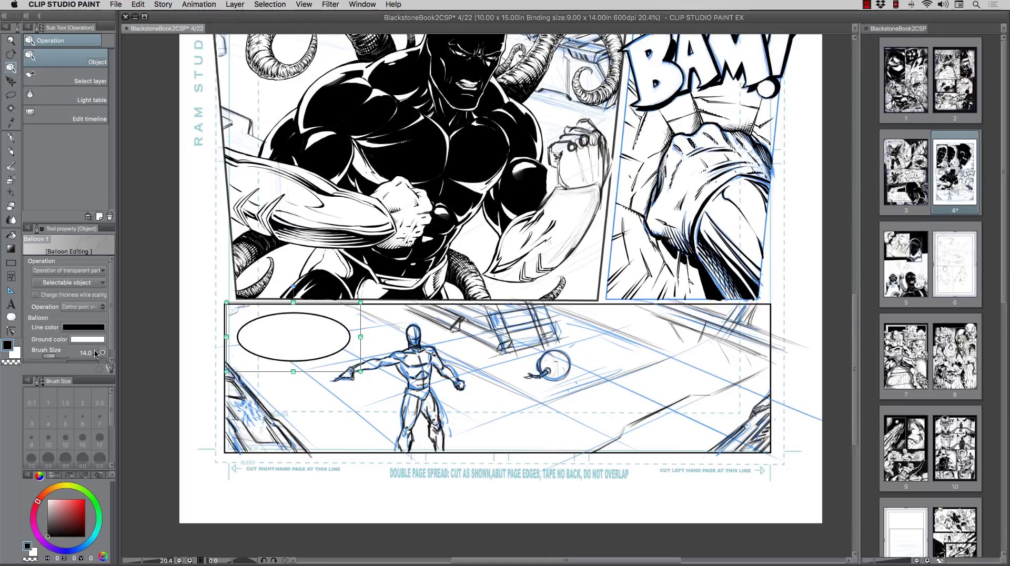
pyautogui.scroll(6, 95, 354)
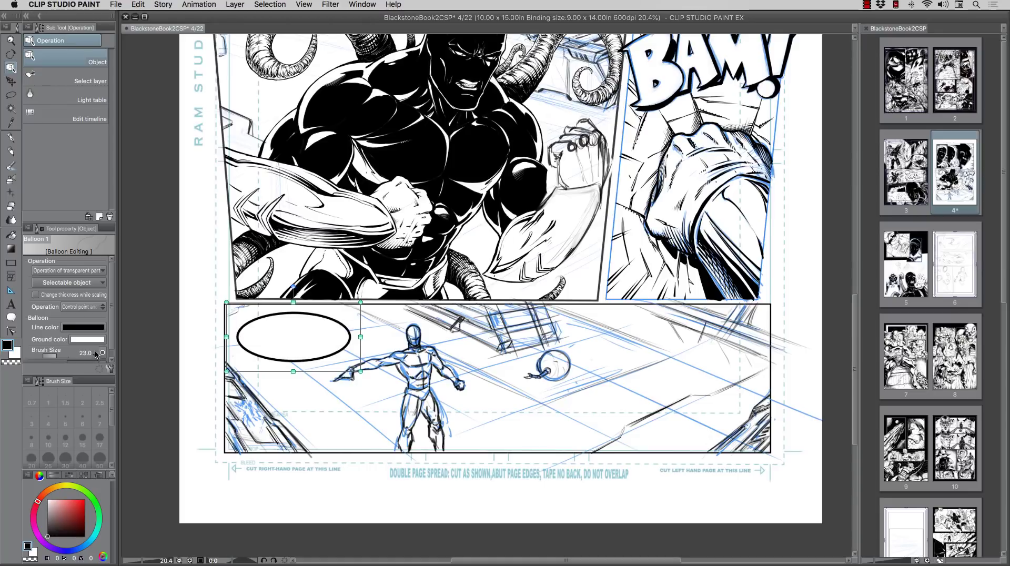
pyautogui.scroll(-1, 96, 354)
pyautogui.moveTo(86, 376); pyautogui.dragTo(73, 443)
pyautogui.moveTo(59, 223); pyautogui.dragTo(63, 185)
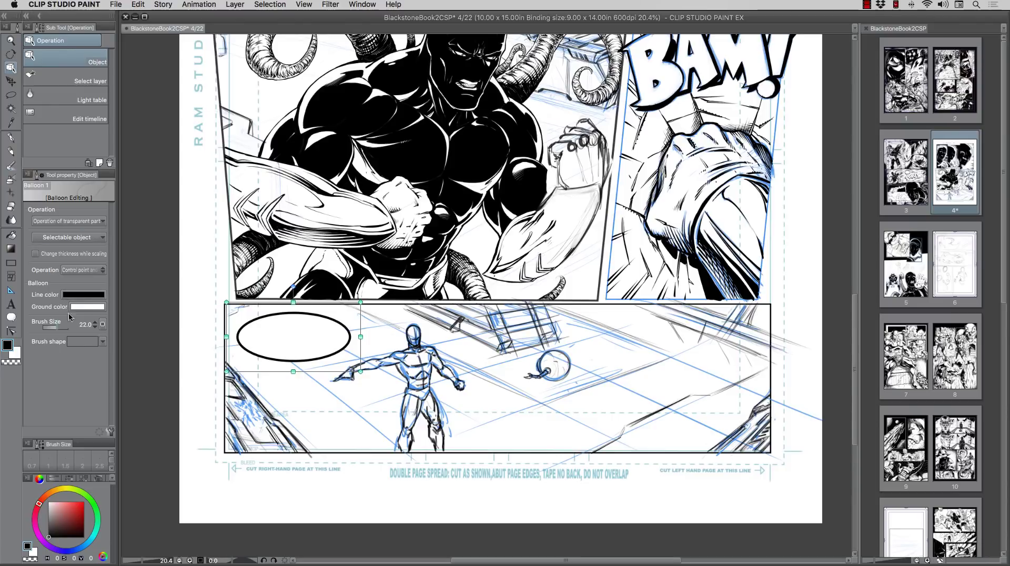
# - Try the Spray and Waved line brush shapes on the balloon's outline and return it to Pen
pyautogui.click(102, 342)
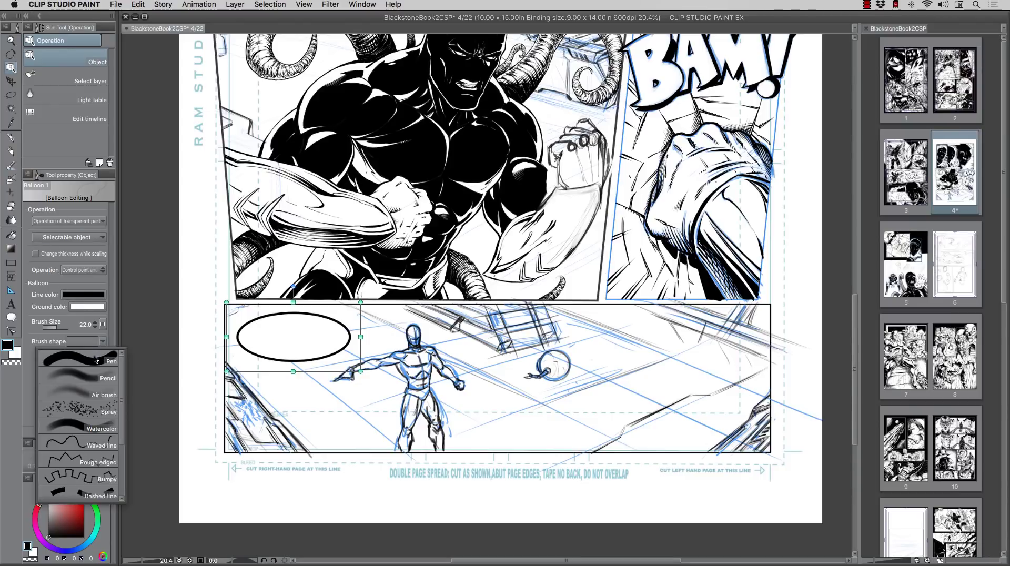
pyautogui.click(87, 410)
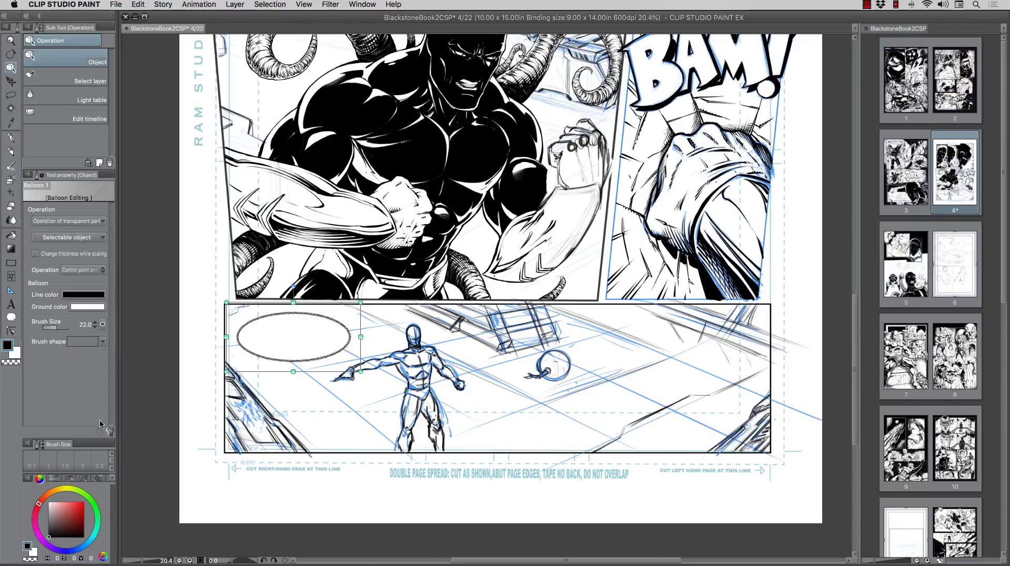
pyautogui.click(104, 342)
pyautogui.click(79, 445)
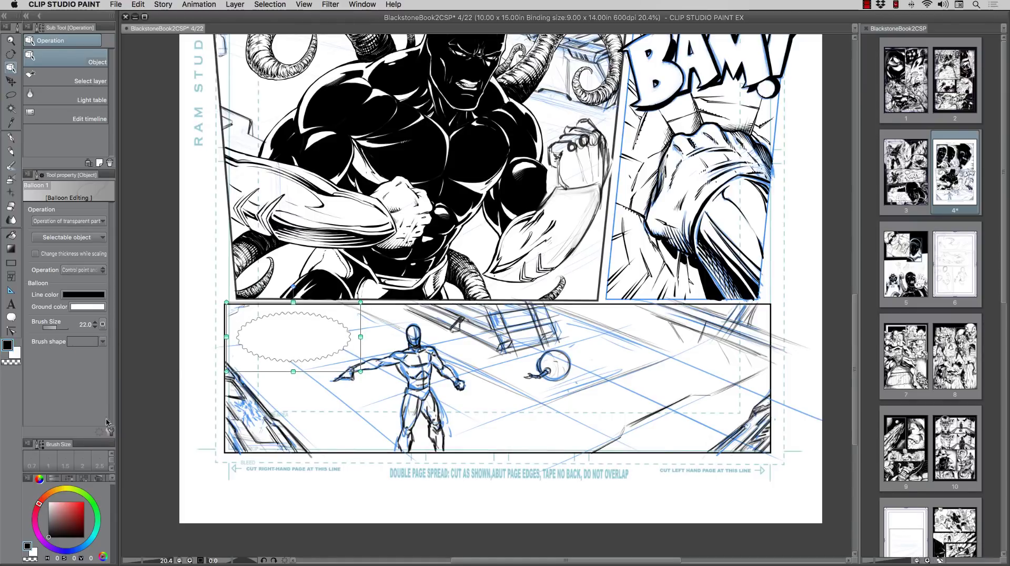
pyautogui.click(103, 343)
pyautogui.click(79, 354)
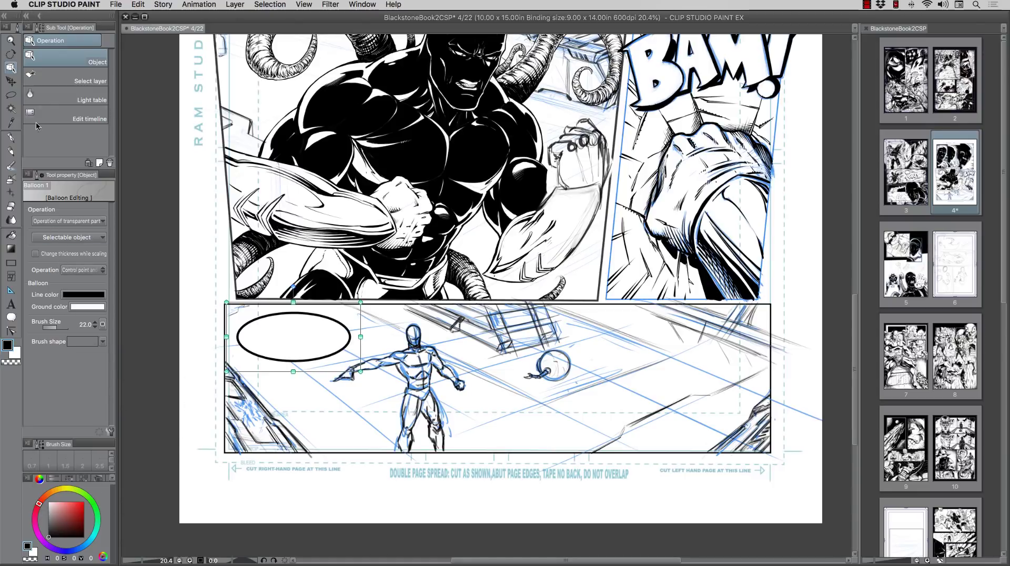
# - Try drawing a rectangular and a polygonal balloon in the bottom panel, undoing each one
pyautogui.click(15, 319)
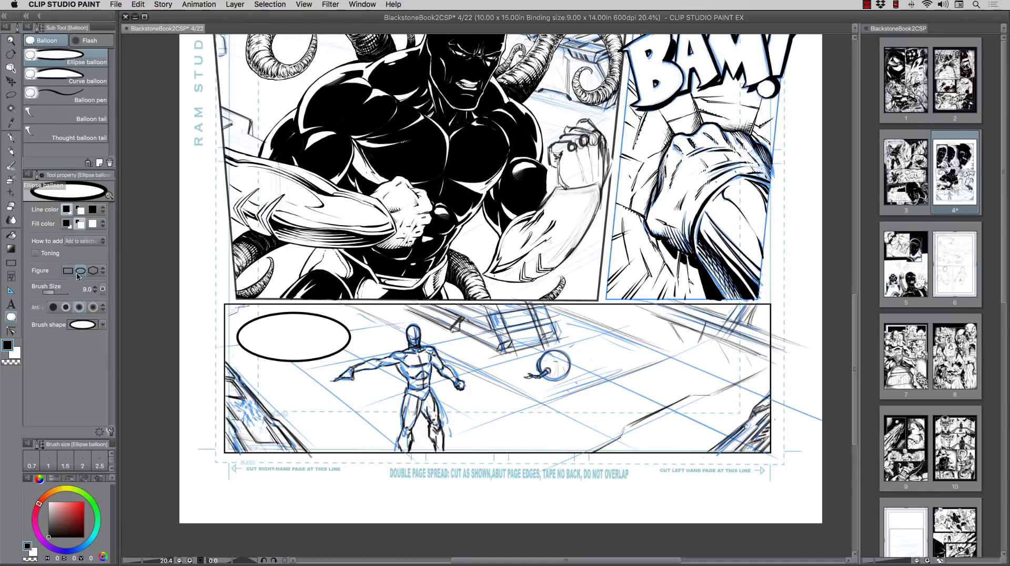
pyautogui.click(94, 271)
pyautogui.click(68, 271)
pyautogui.moveTo(486, 383); pyautogui.dragTo(630, 511)
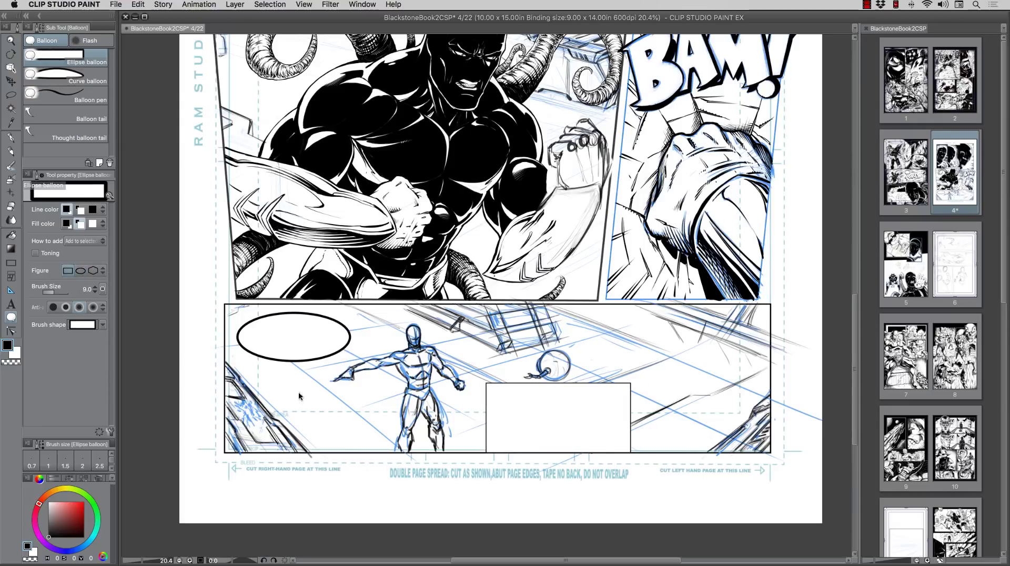
pyautogui.press('super+z')
pyautogui.click(93, 271)
pyautogui.moveTo(247, 397); pyautogui.dragTo(405, 456)
pyautogui.press('super+z')
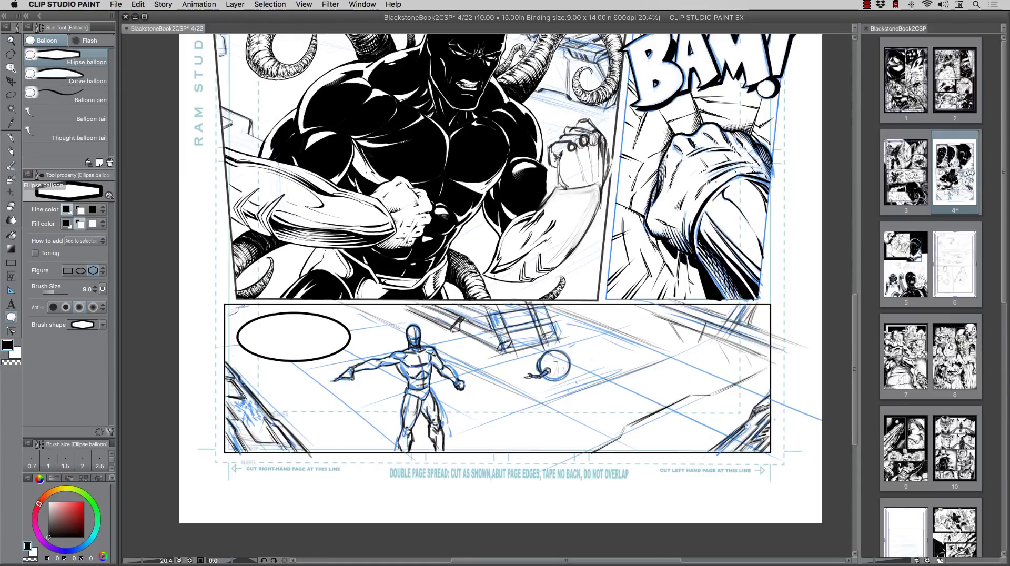
# - Try drawing a freehand balloon with the Balloon pen below the ellipse balloon and undo it
pyautogui.click(56, 100)
pyautogui.moveTo(284, 410)
pyautogui.mouseDown()
pyautogui.moveTo(310, 379)
pyautogui.moveTo(390, 455)
pyautogui.moveTo(283, 409)
pyautogui.mouseUp()
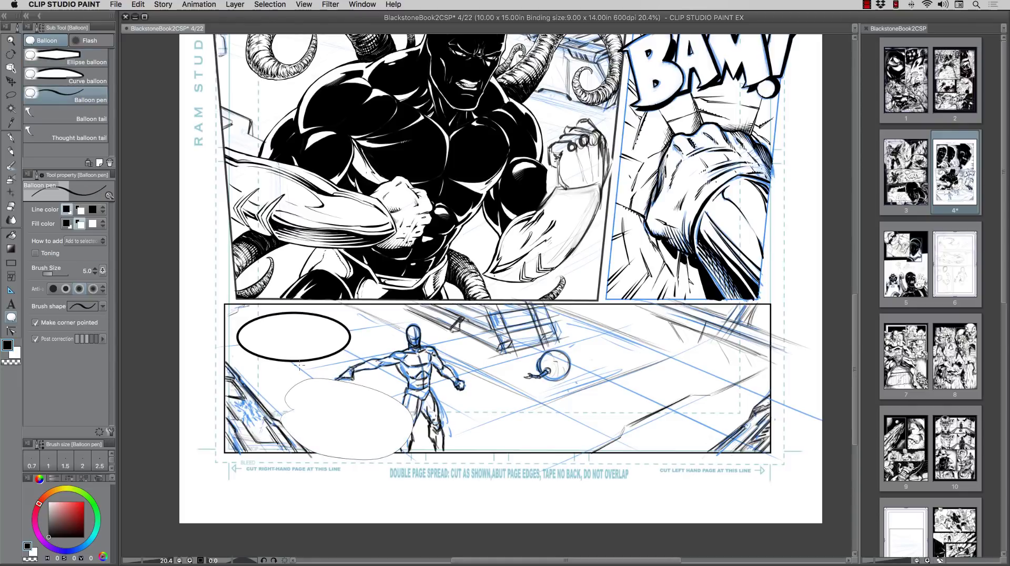
pyautogui.press('super+z')
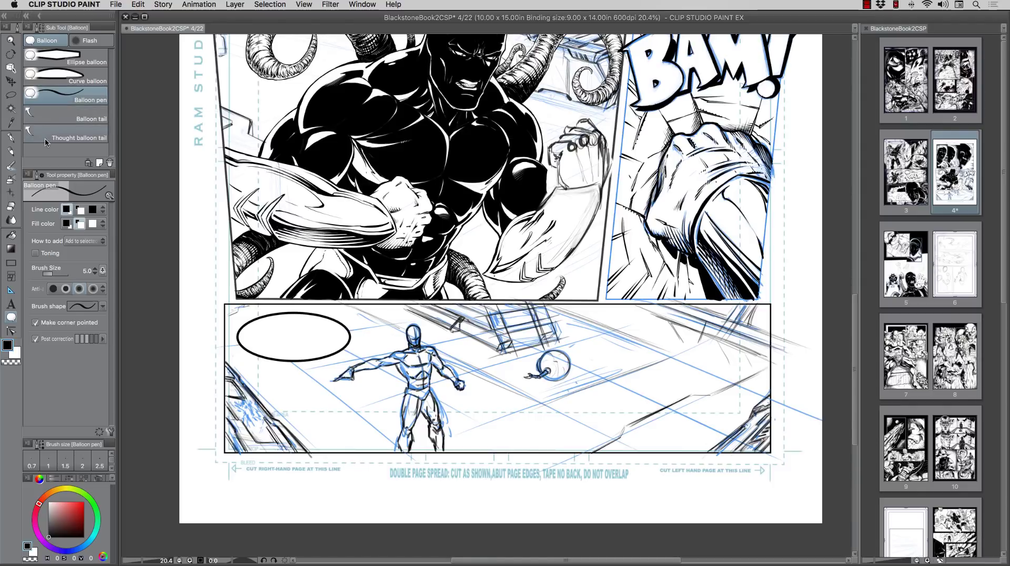
# - Try bent Spline balloon tails from the ellipse balloon's lower and right edges, undoing each one
pyautogui.click(59, 119)
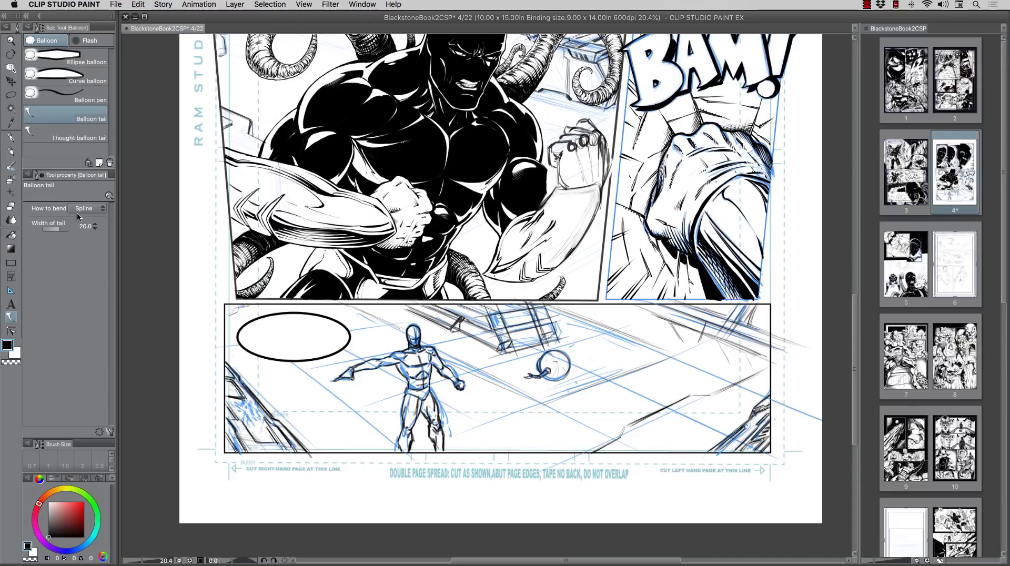
pyautogui.click(279, 350)
pyautogui.click(310, 387)
pyautogui.doubleClick(368, 392)
pyautogui.press('super+z')
pyautogui.click(314, 329)
pyautogui.click(365, 314)
pyautogui.doubleClick(392, 320)
pyautogui.press('super+z')
# - Add a curved tail from the ellipse balloon toward the figure's head, widening its base and extending its tip with the control points
pyautogui.click(329, 325)
pyautogui.doubleClick(374, 322)
pyautogui.click(11, 40)
pyautogui.click(286, 362)
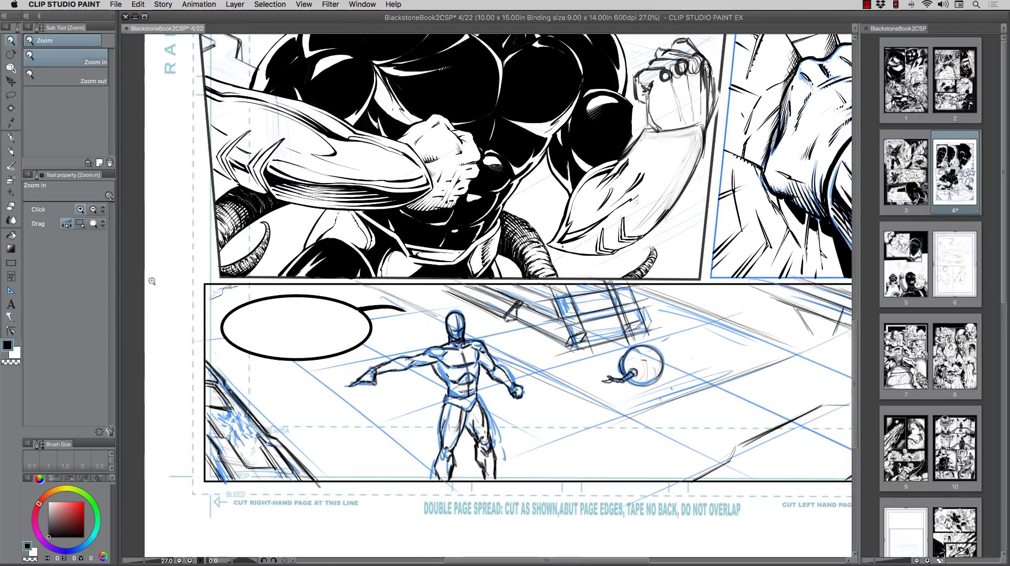
pyautogui.click(10, 67)
pyautogui.click(385, 306)
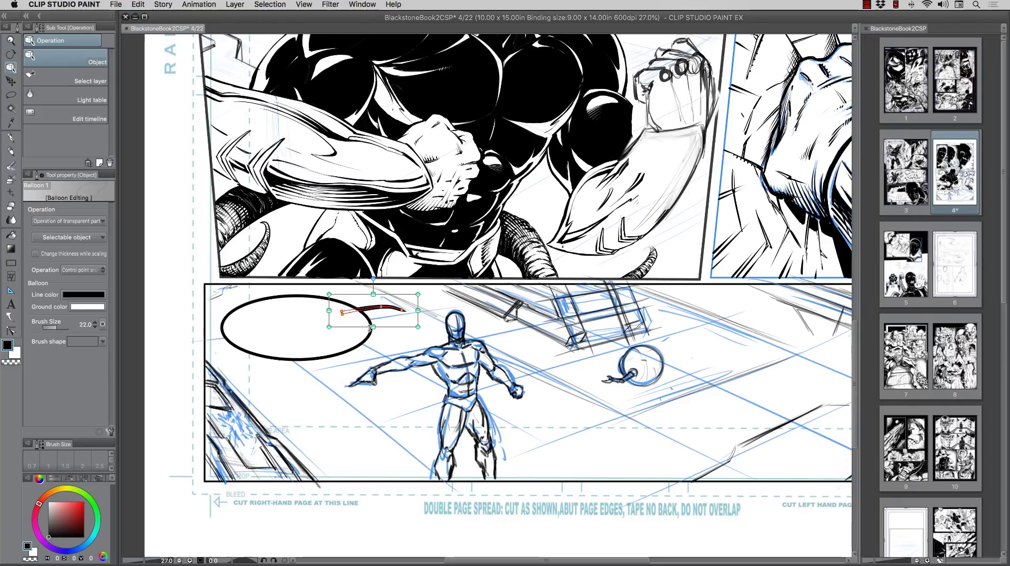
pyautogui.moveTo(381, 307); pyautogui.dragTo(339, 314)
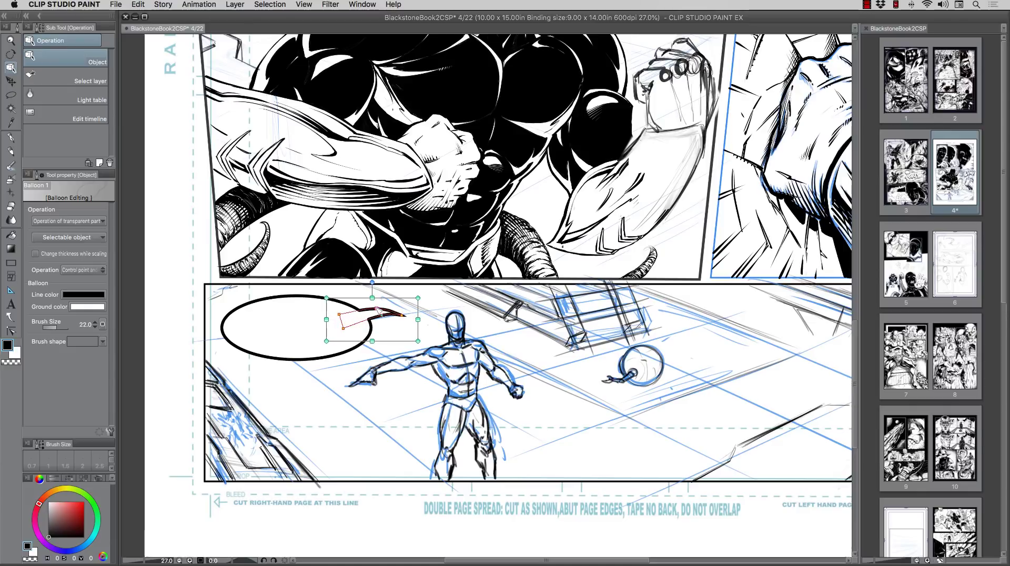
pyautogui.moveTo(383, 312); pyautogui.dragTo(409, 314)
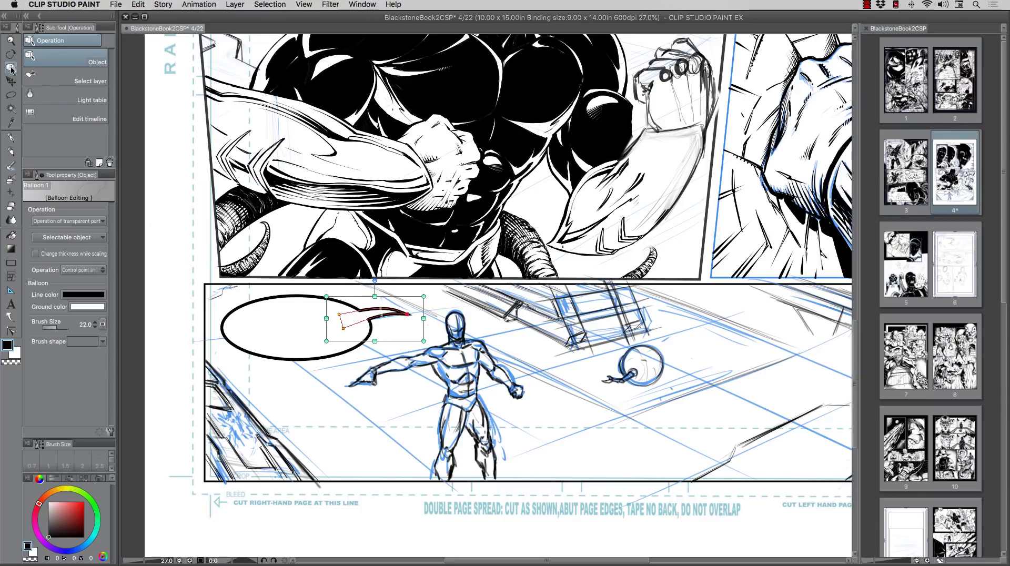
# - Start a text entry inside the ellipse balloon and look through the font list for a comic lettering font such as Back Issues BB
pyautogui.click(11, 81)
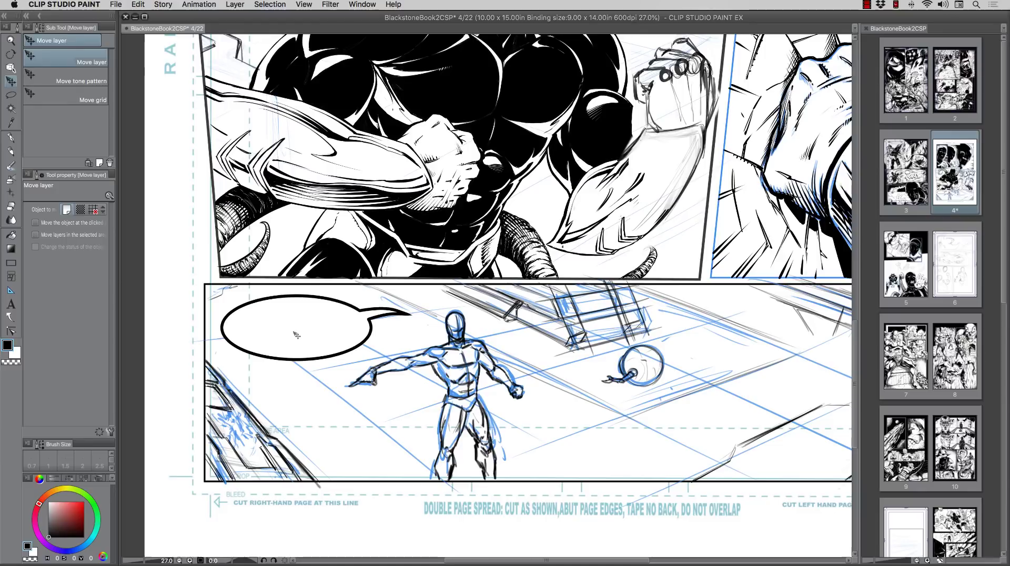
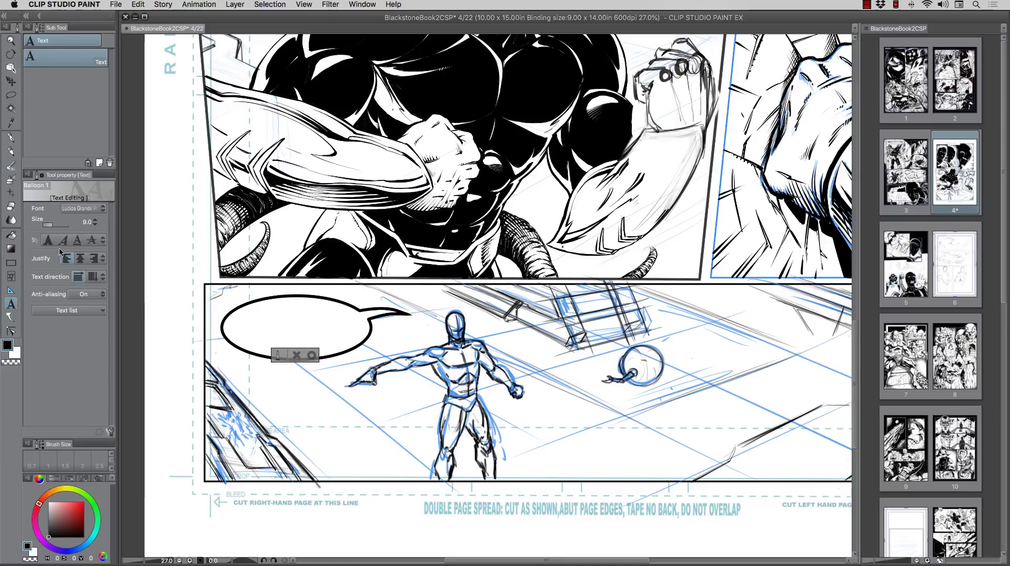
pyautogui.click(79, 208)
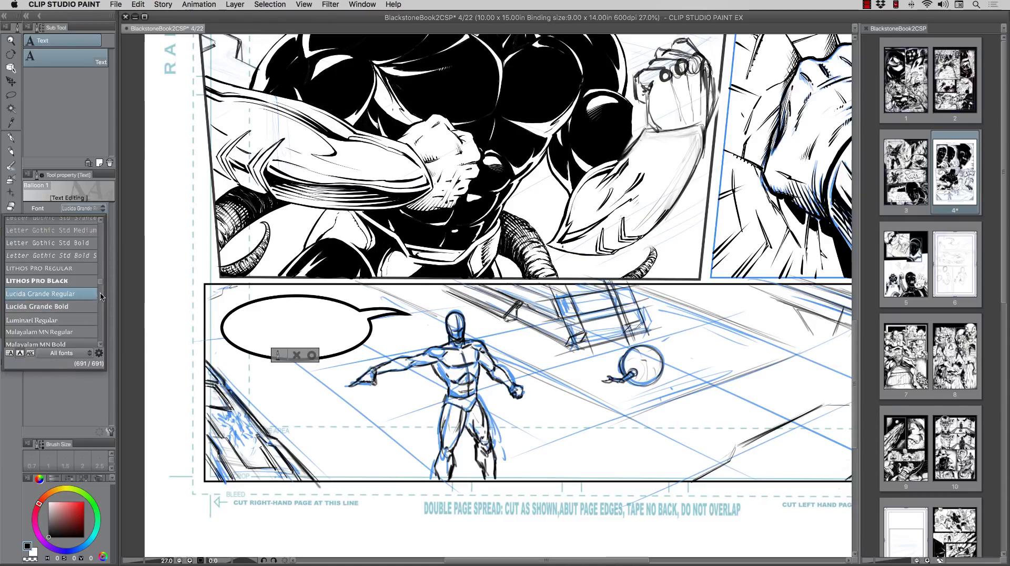
pyautogui.moveTo(99, 286); pyautogui.dragTo(102, 251)
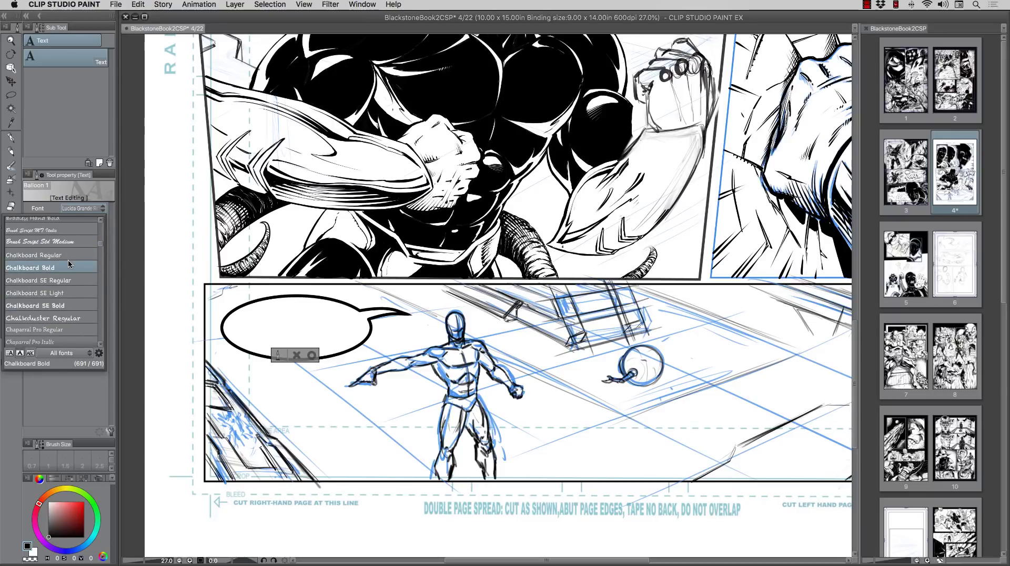
pyautogui.scroll(-3, 68, 264)
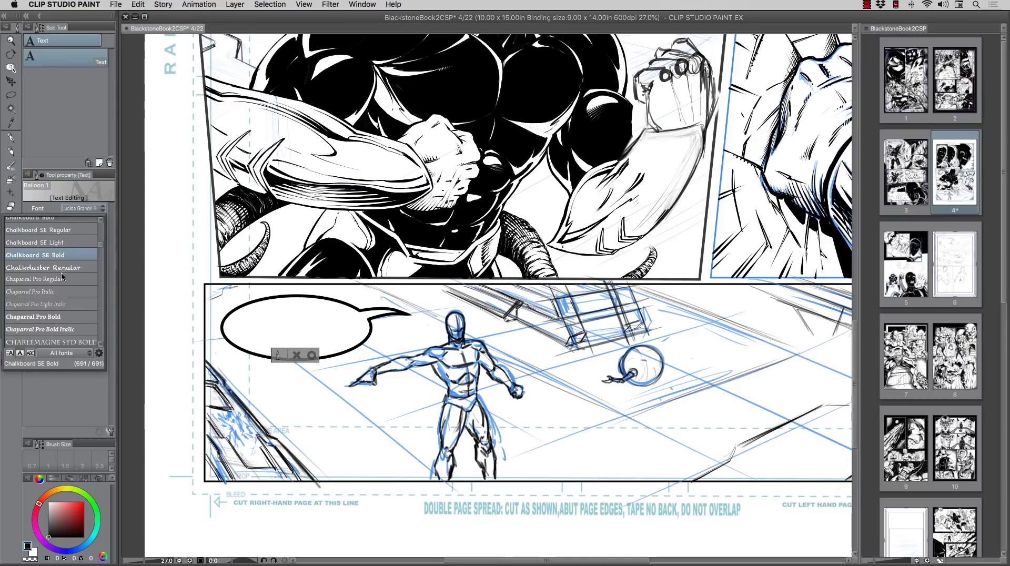
pyautogui.scroll(-4, 62, 277)
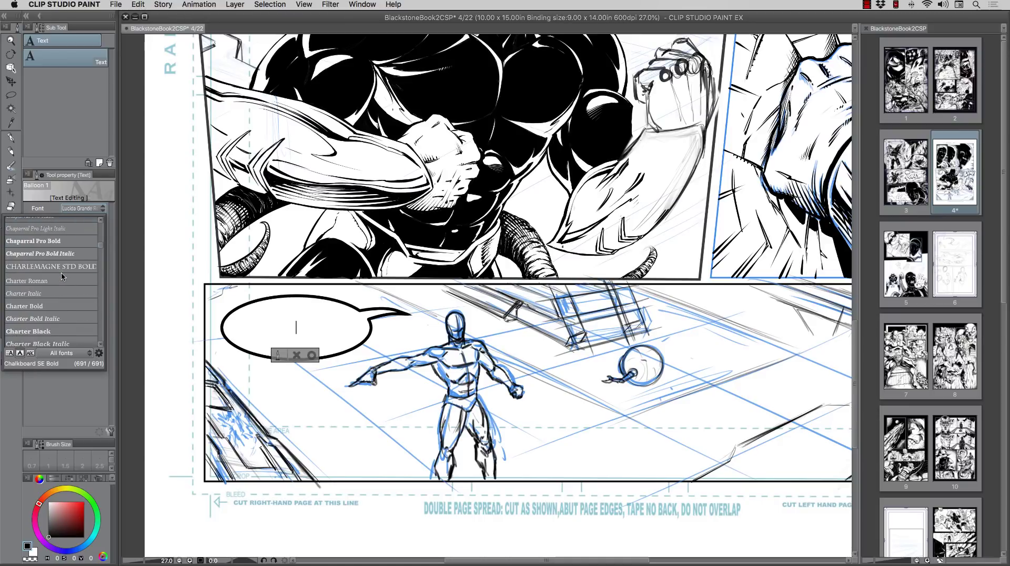
pyautogui.scroll(1, 62, 277)
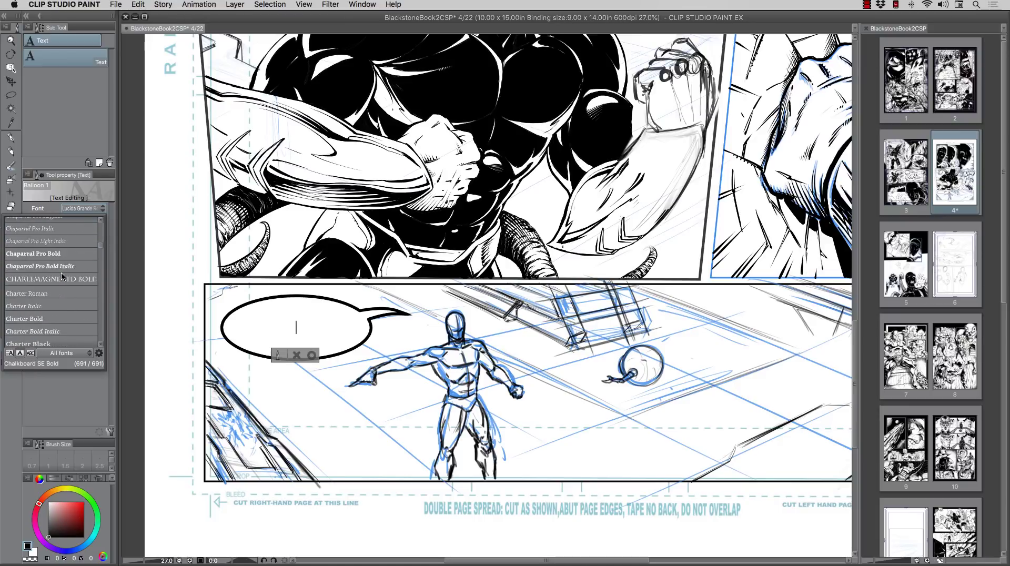
pyautogui.scroll(5, 62, 277)
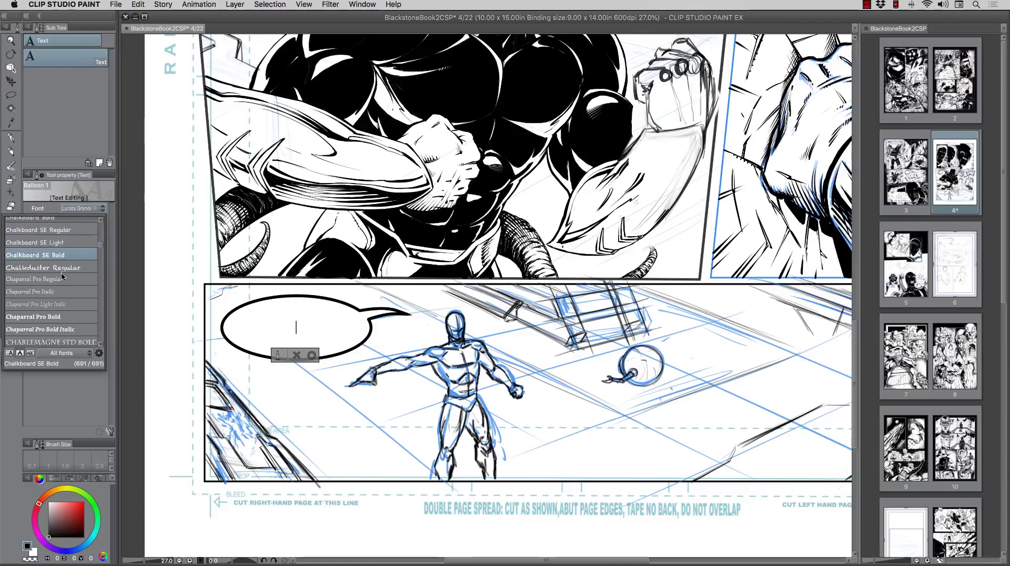
pyautogui.scroll(6, 63, 276)
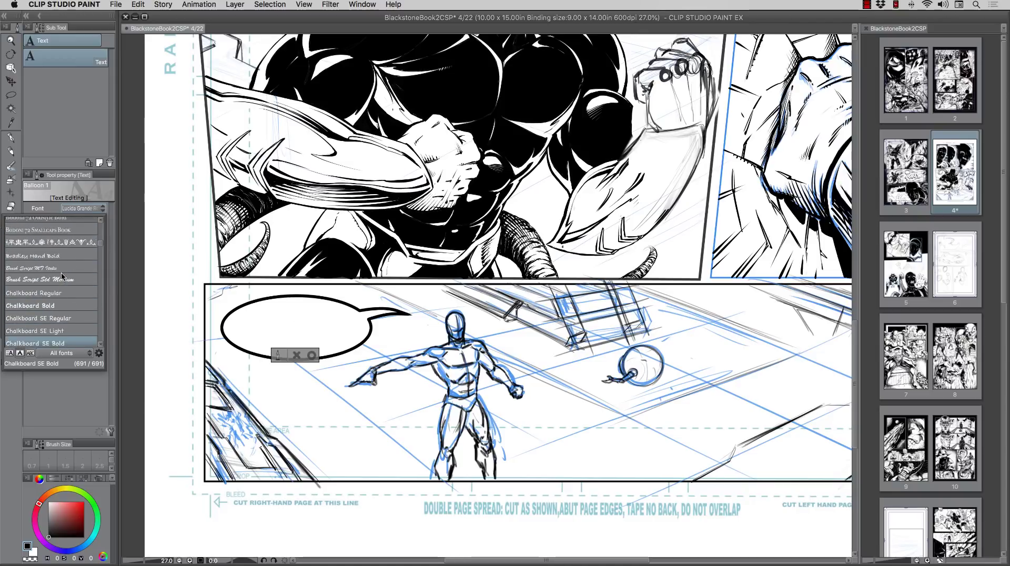
pyautogui.scroll(15, 62, 276)
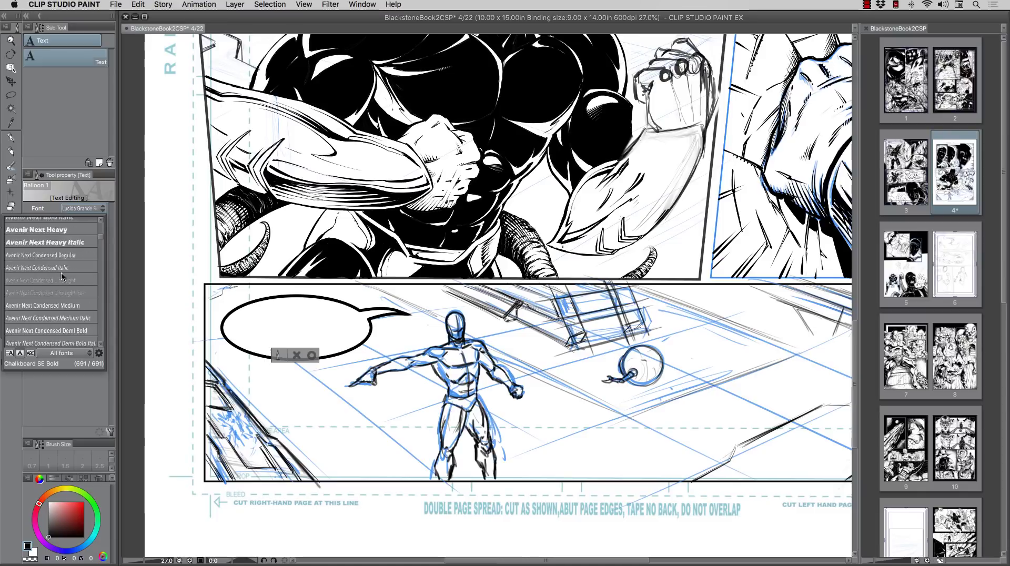
pyautogui.scroll(-9, 63, 277)
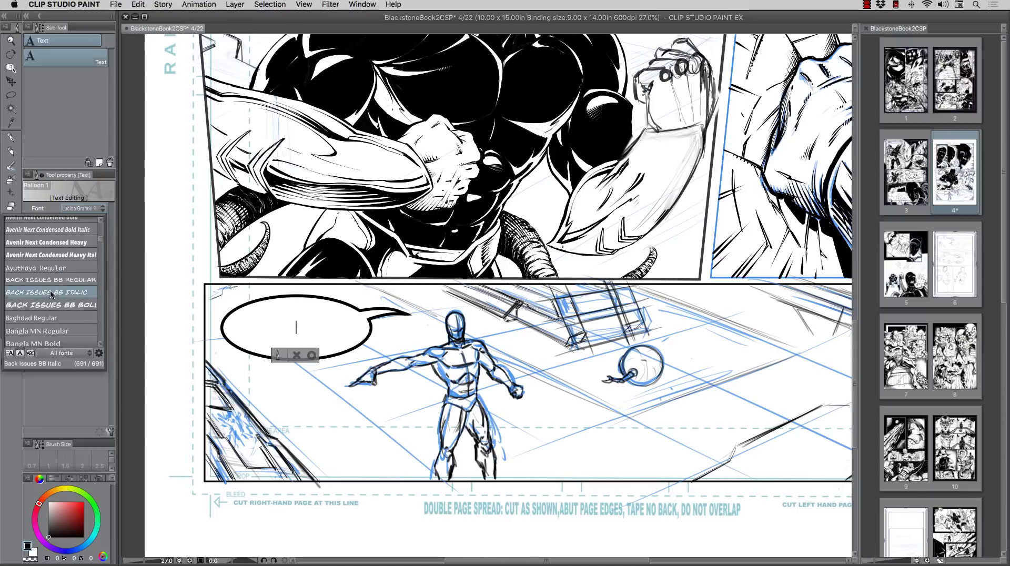
pyautogui.click(46, 305)
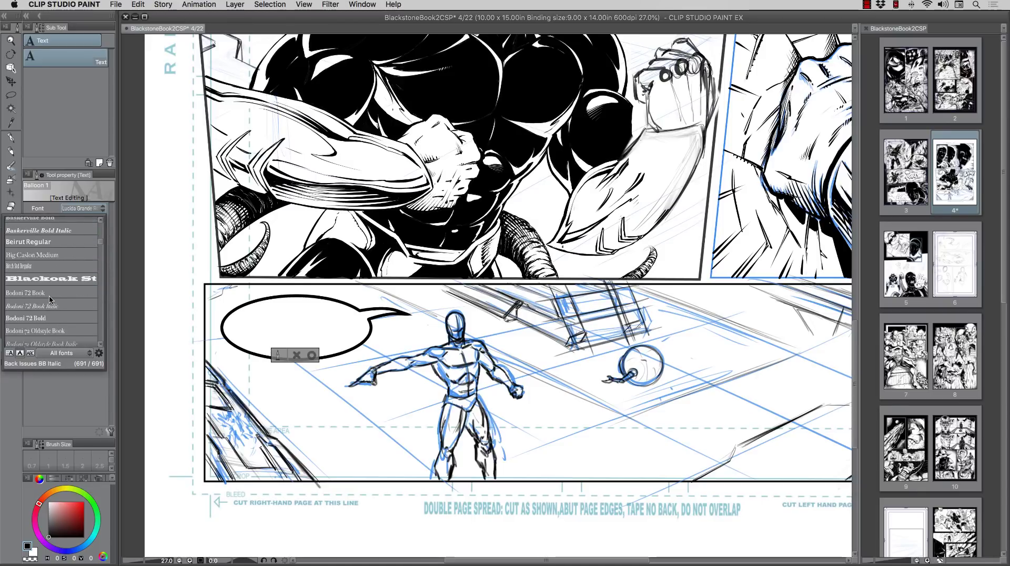
# - Examine the alternative fonts listed between Bodoni 72 and Copperplate for the balloon lettering
pyautogui.scroll(-5, 50, 299)
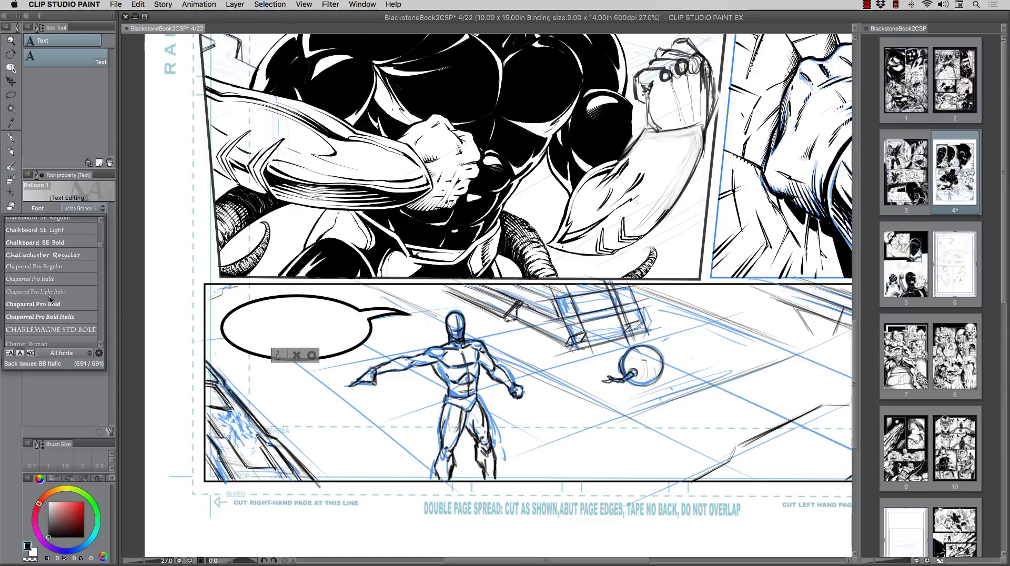
pyautogui.scroll(-2, 50, 299)
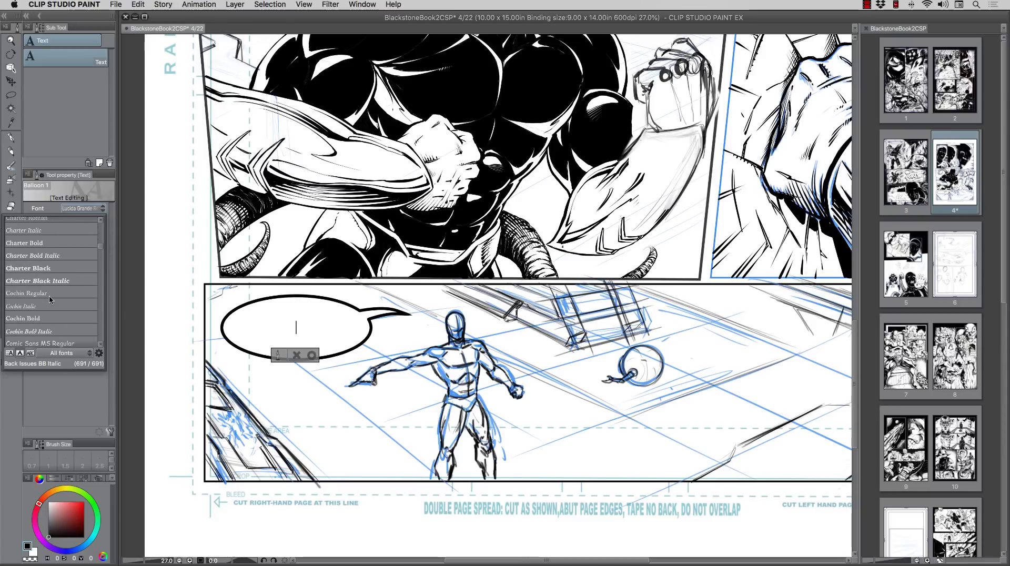
pyautogui.scroll(-2, 50, 299)
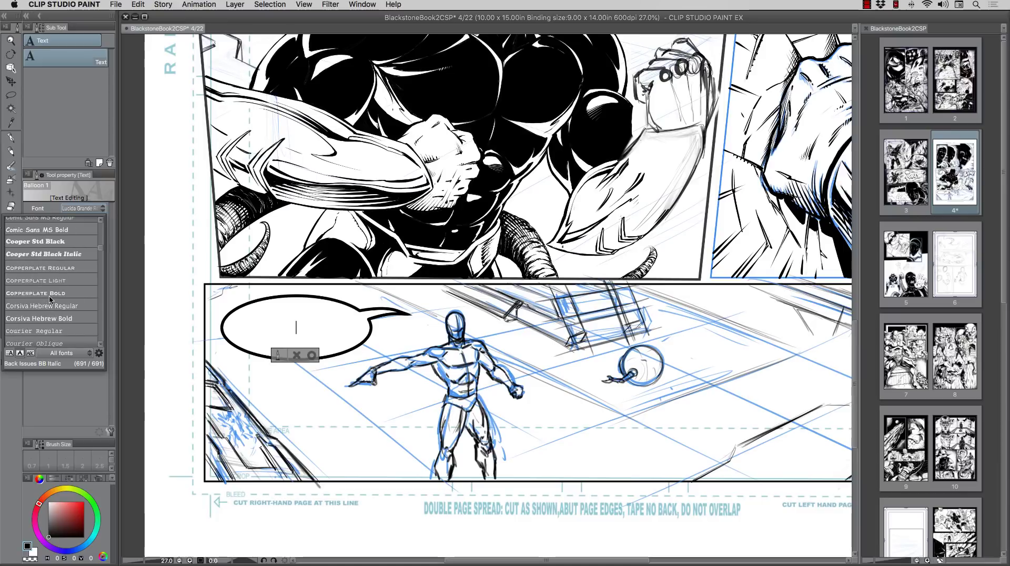
pyautogui.scroll(6, 50, 299)
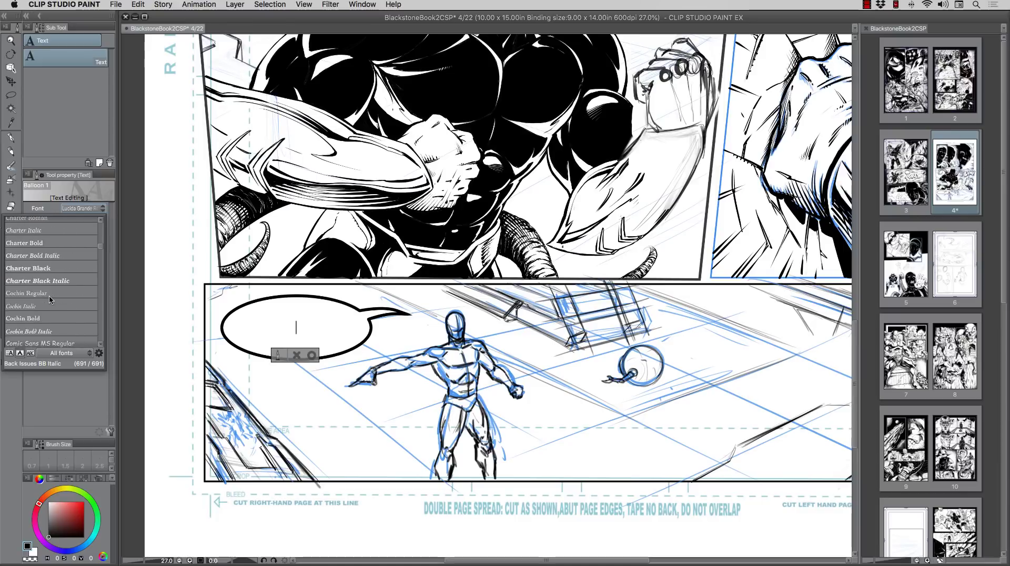
pyautogui.scroll(5, 50, 299)
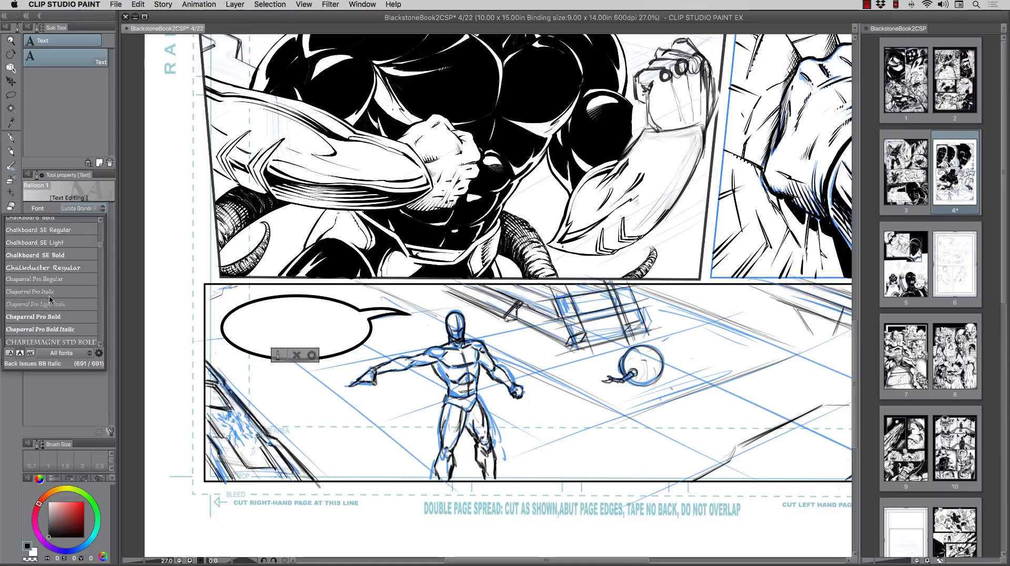
pyautogui.scroll(5, 50, 299)
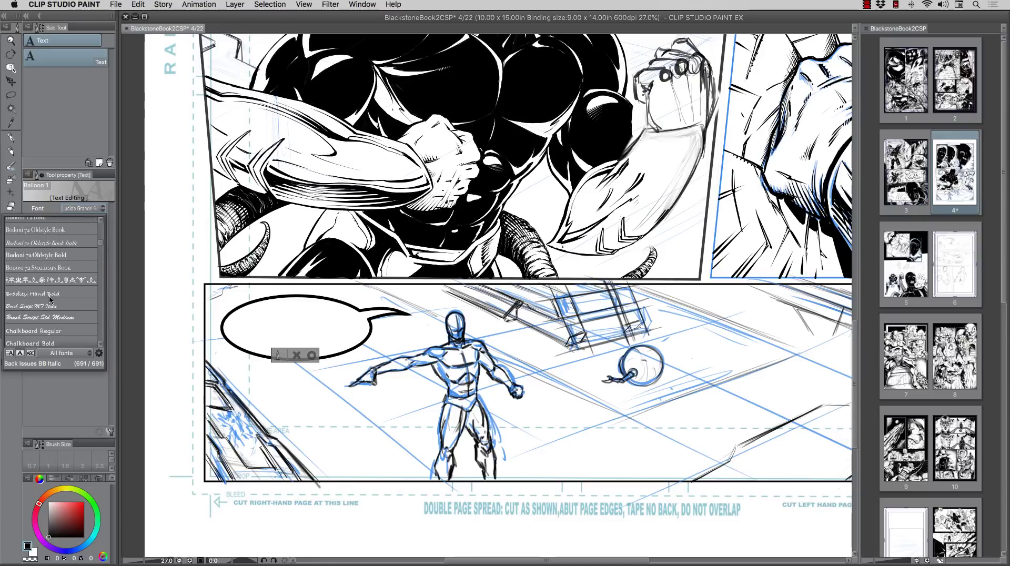
pyautogui.scroll(4, 50, 299)
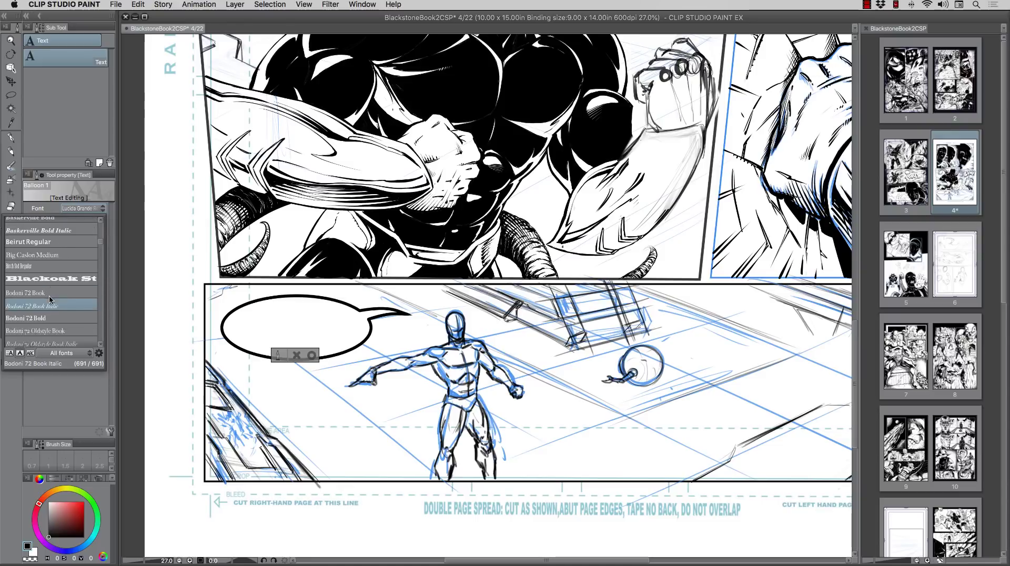
pyautogui.scroll(3, 50, 298)
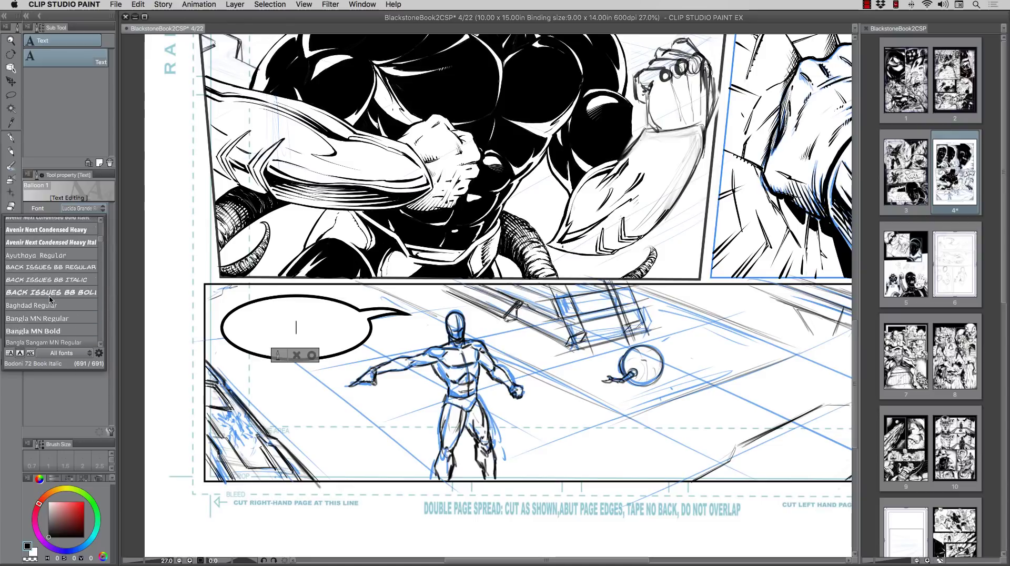
# - Set the balloon text's font to Back Issues BB Bold Italic
pyautogui.click(48, 296)
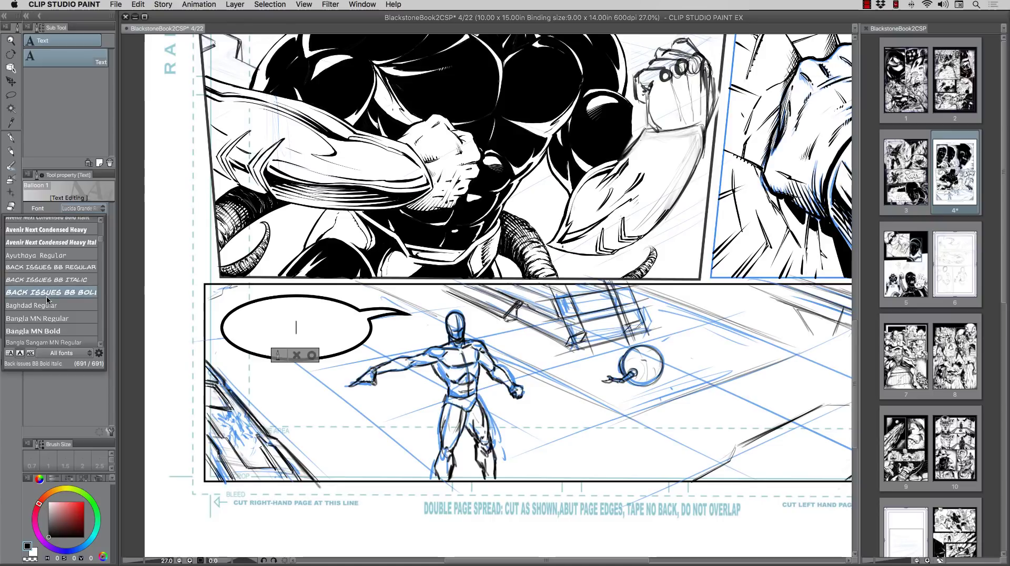
pyautogui.click(20, 284)
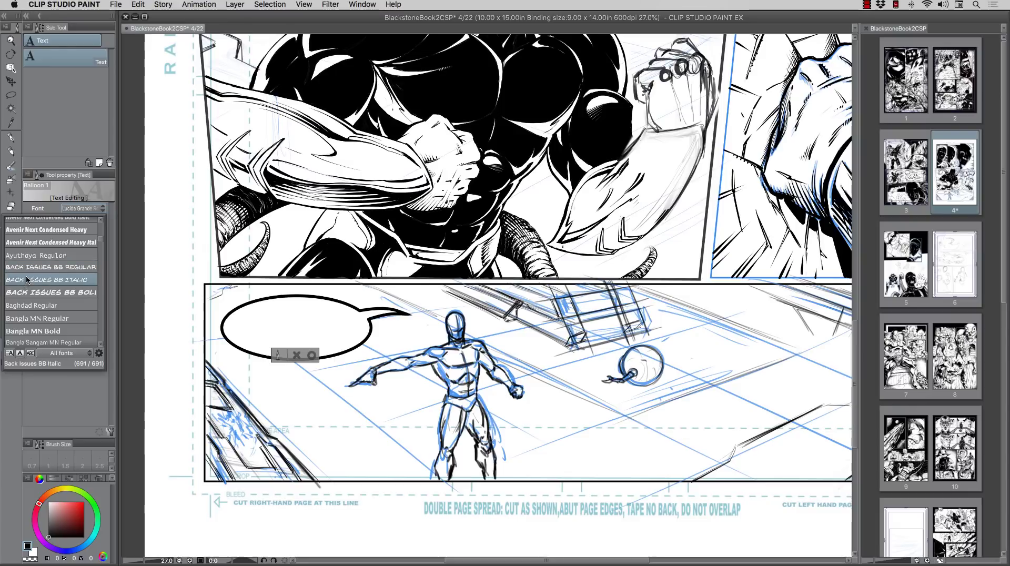
pyautogui.click(23, 289)
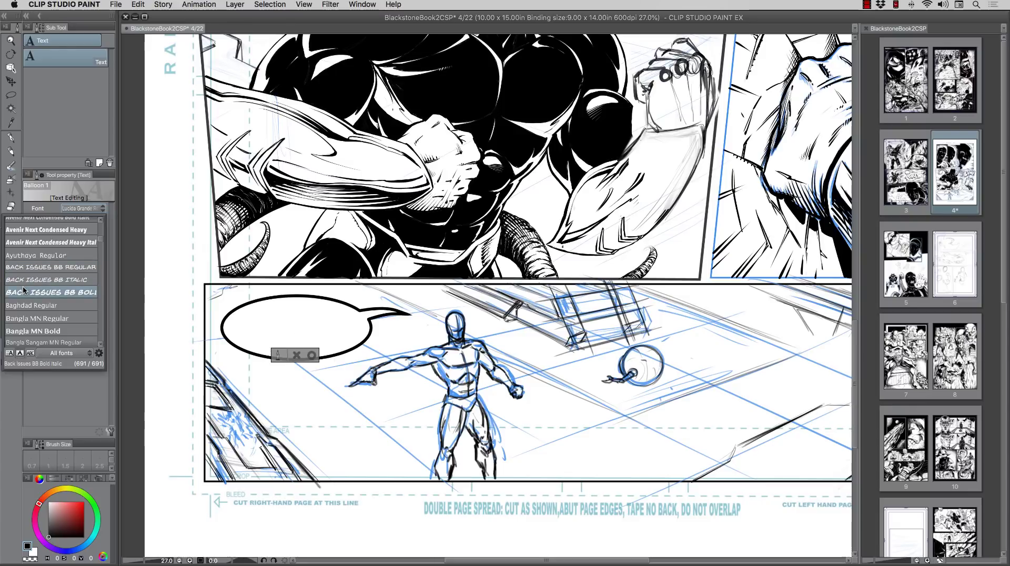
pyautogui.click(23, 292)
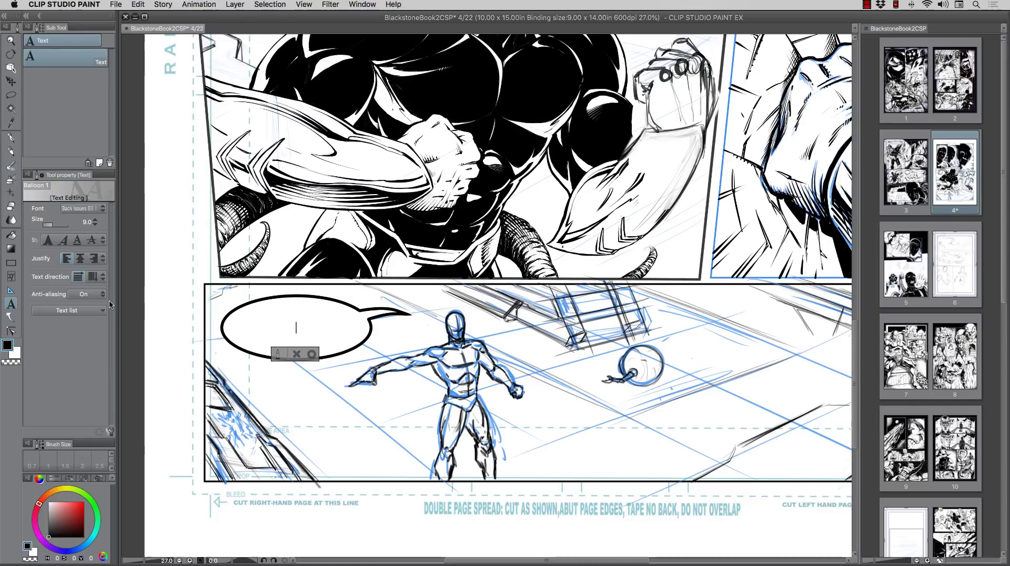
# - Enter the dialogue in the ellipse balloon on two lines: "NOW FIX" and "THAT!!"
pyautogui.write('NOW')
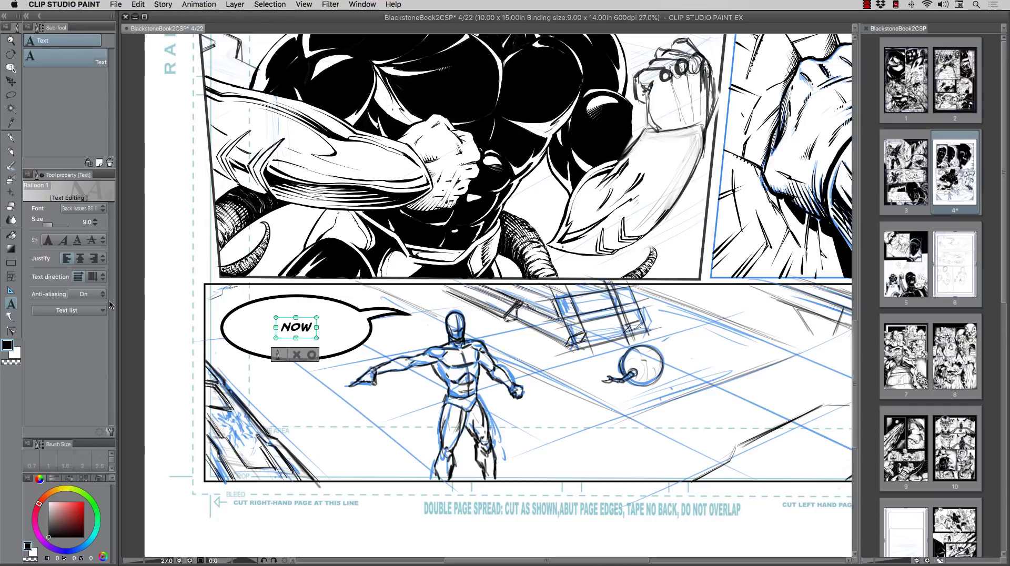
pyautogui.write(' FIX')
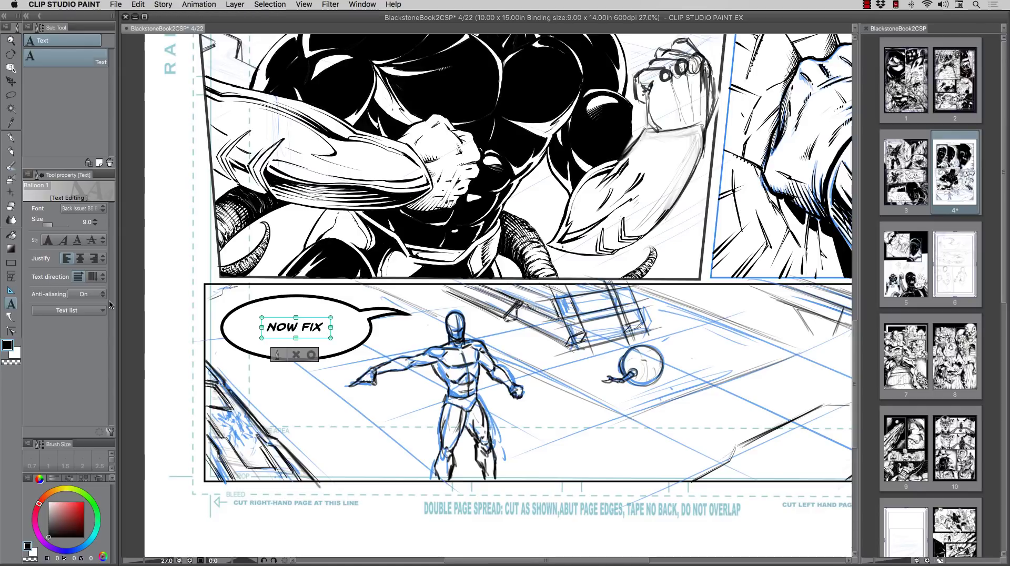
pyautogui.write(' THAT')
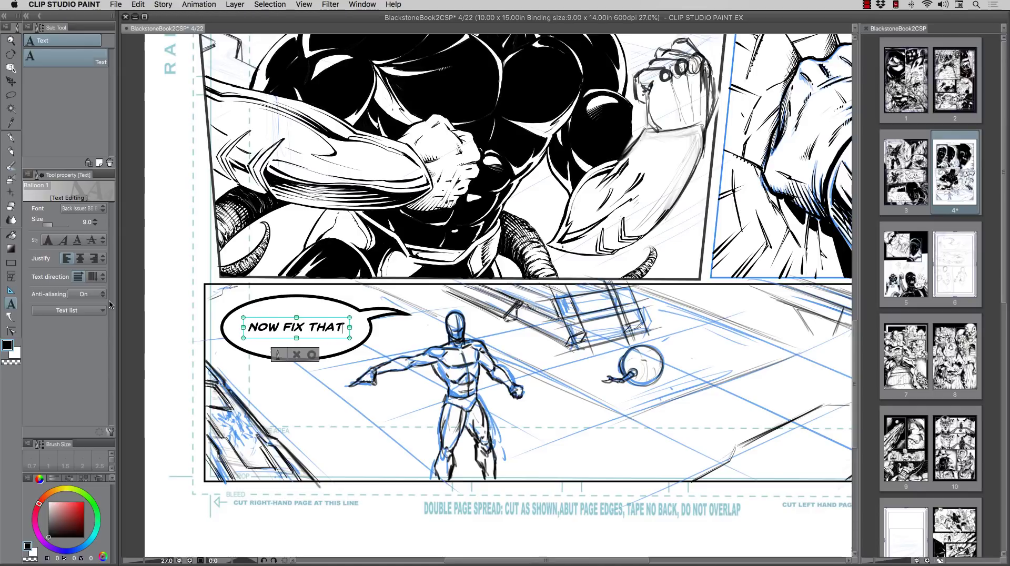
pyautogui.press('BackSpace')
pyautogui.press('BackSpace')
pyautogui.press('BackSpace')
pyautogui.press('BackSpace')
pyautogui.press('BackSpace')
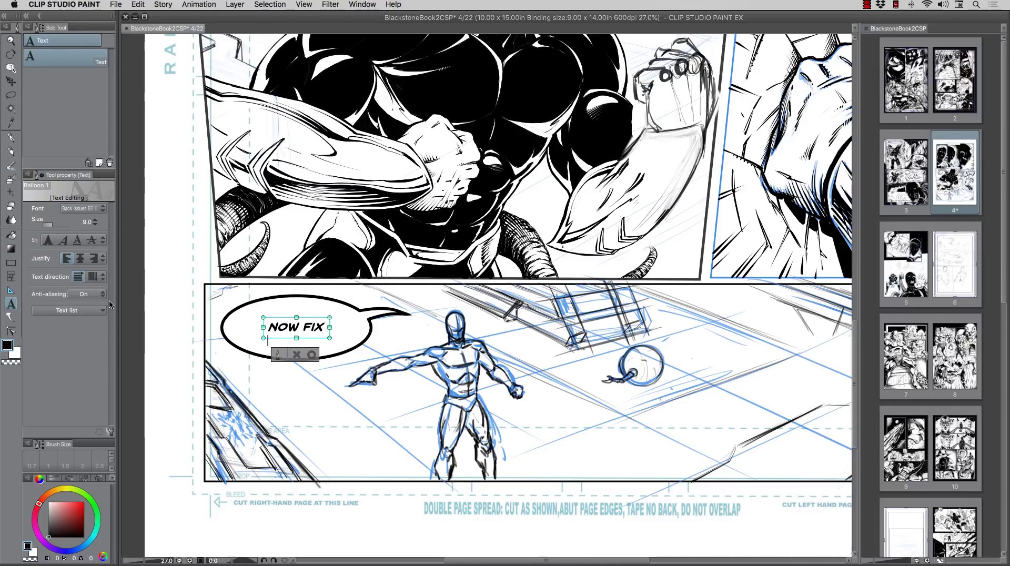
pyautogui.press('Return')
pyautogui.write('THAT!!')
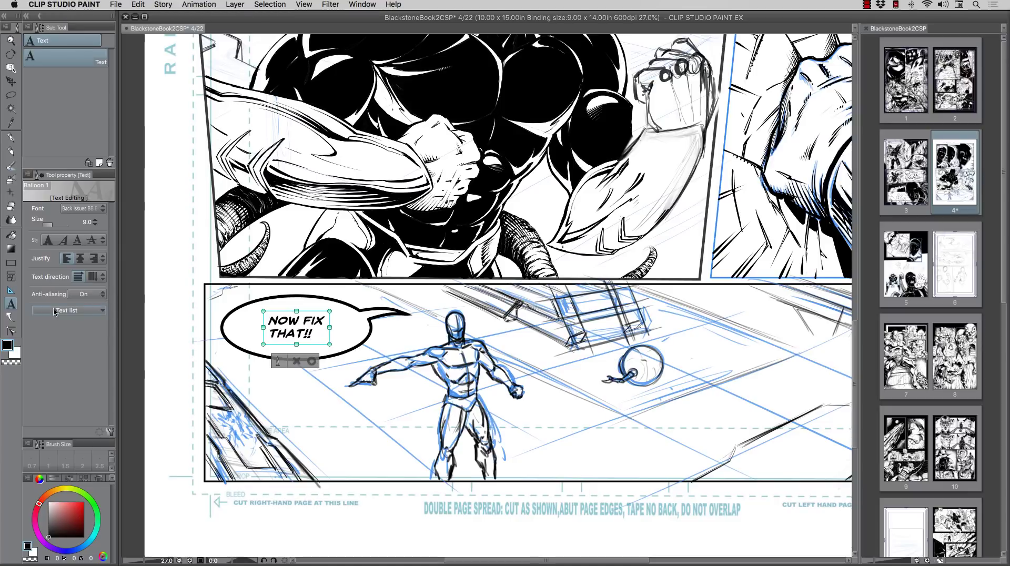
# - Centre-justify the balloon's dialogue and scale its text box up to a size of about 13.5 so it fills the balloon
pyautogui.moveTo(312, 333); pyautogui.dragTo(268, 321)
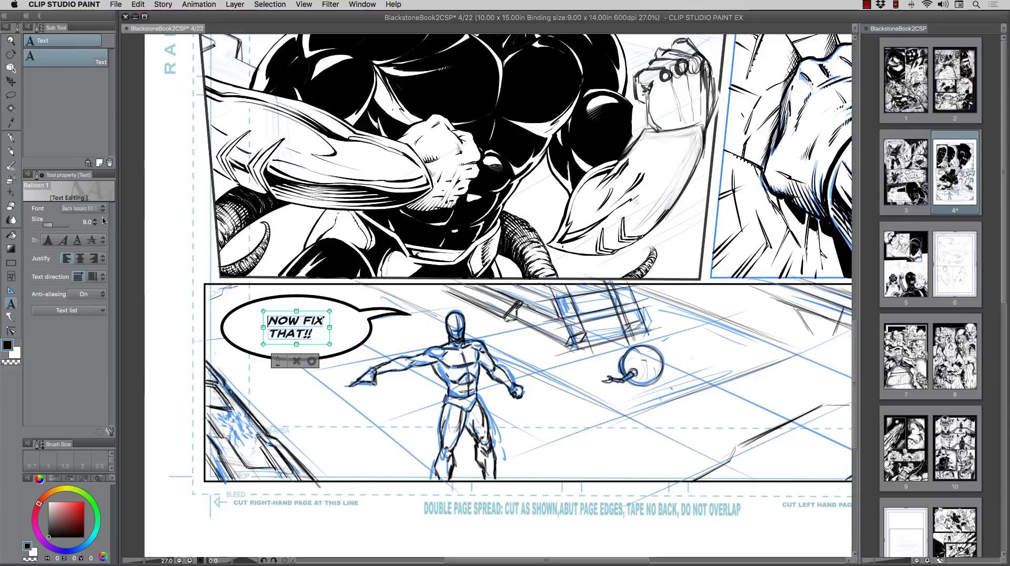
pyautogui.click(82, 262)
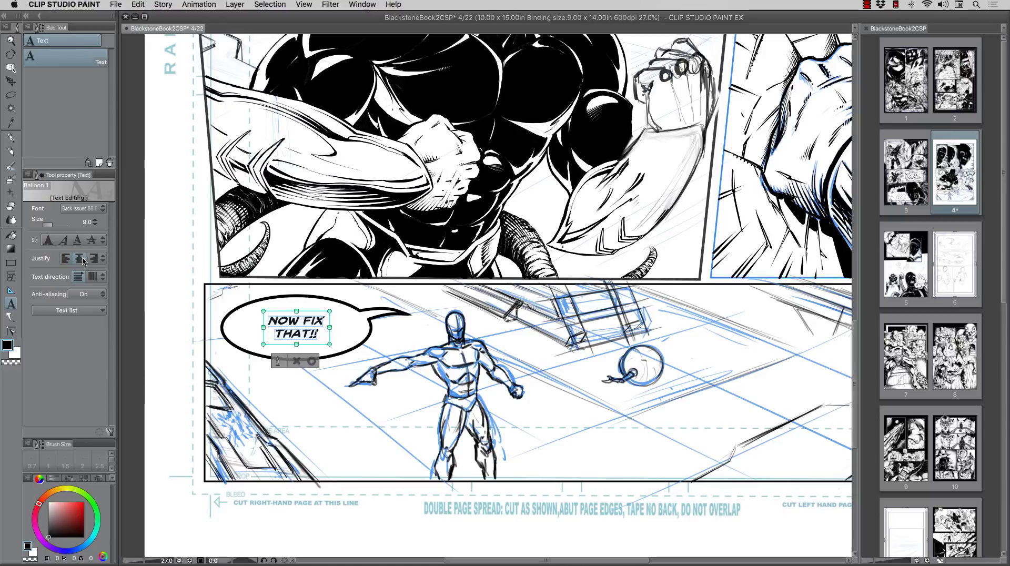
pyautogui.click(11, 70)
pyautogui.click(285, 335)
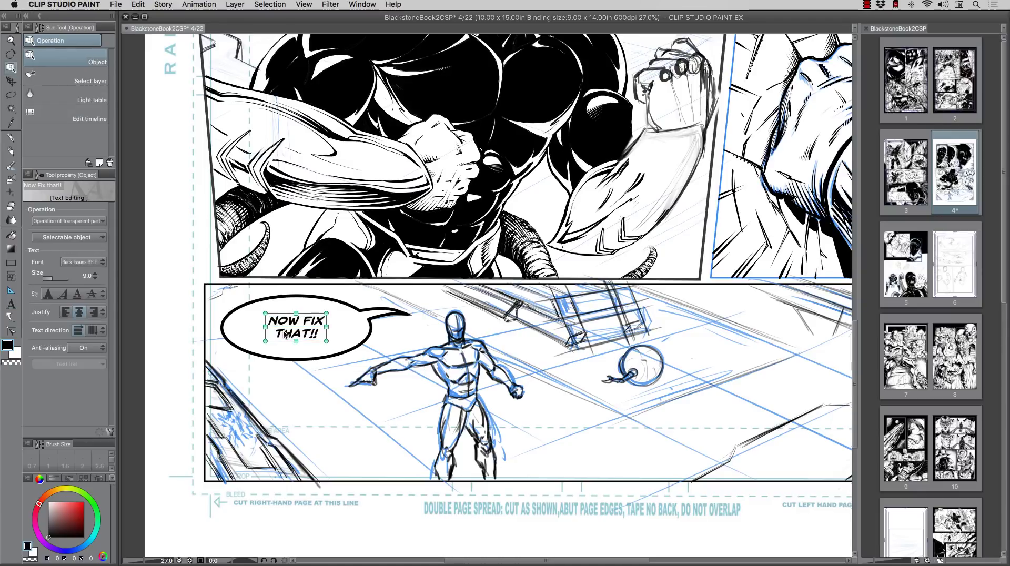
pyautogui.moveTo(265, 313); pyautogui.dragTo(249, 305)
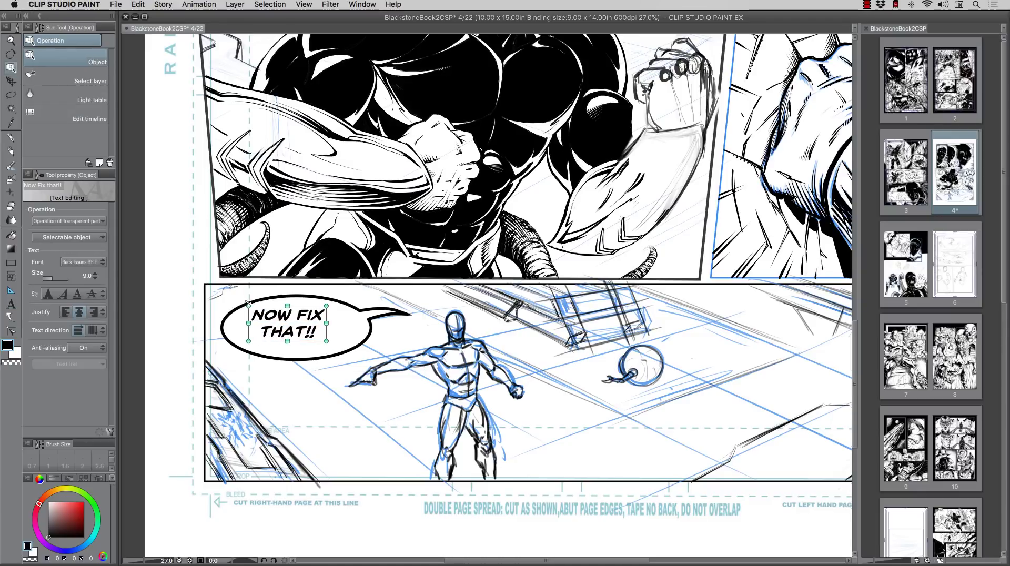
pyautogui.moveTo(323, 341); pyautogui.dragTo(338, 347)
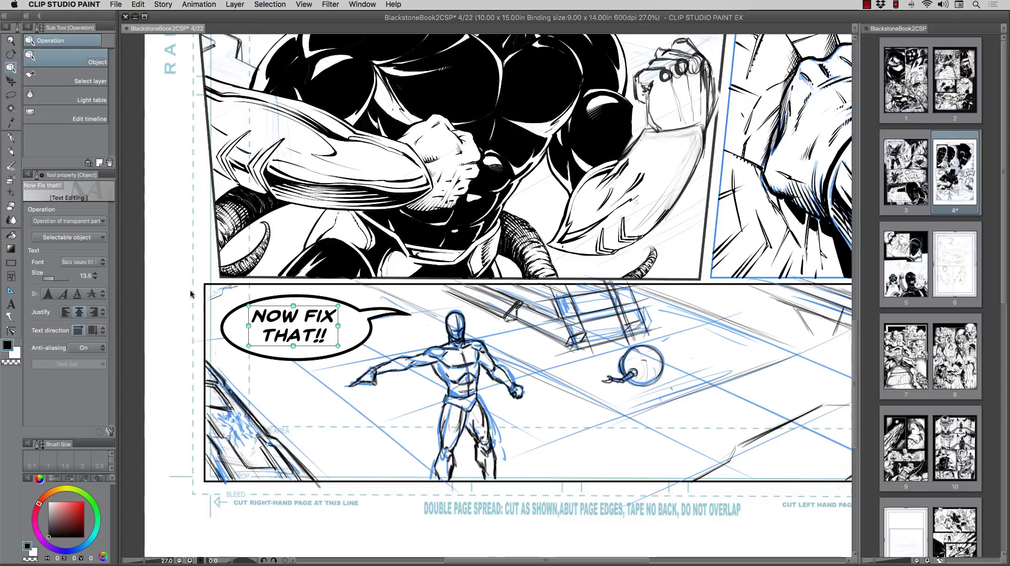
# - Select the balloon's upper line "NOW FIX" with the Text tool and reduce its size to 9.0
pyautogui.click(11, 305)
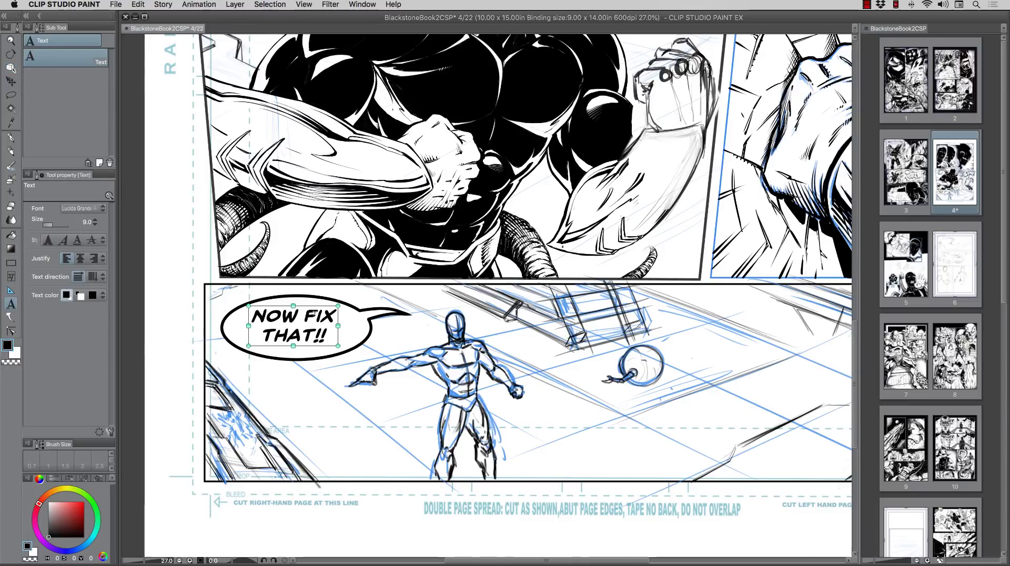
pyautogui.moveTo(315, 314); pyautogui.dragTo(254, 314)
pyautogui.click(329, 315)
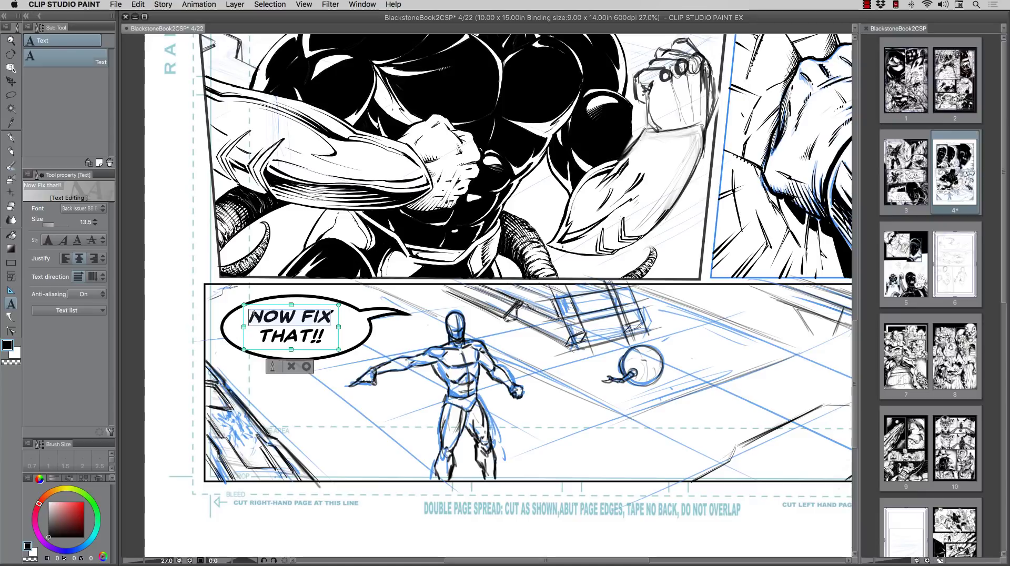
pyautogui.click(94, 224)
pyautogui.click(94, 225)
pyautogui.click(95, 224)
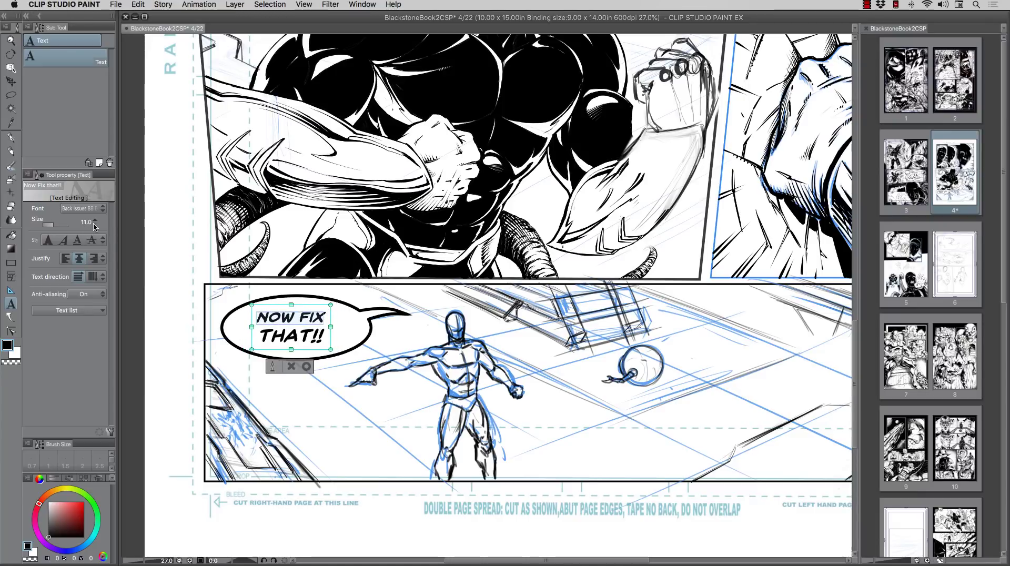
pyautogui.click(95, 225)
pyautogui.click(94, 225)
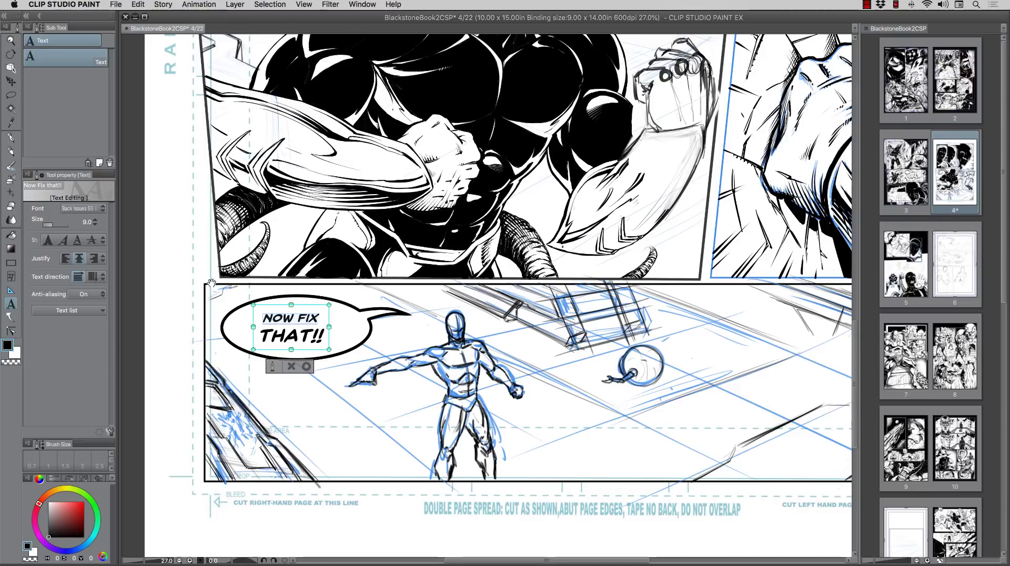
# - Scale the dialogue's text box up until "NOW FIX" is about size 11.6, and confirm the text edit
pyautogui.moveTo(328, 305); pyautogui.dragTo(342, 303)
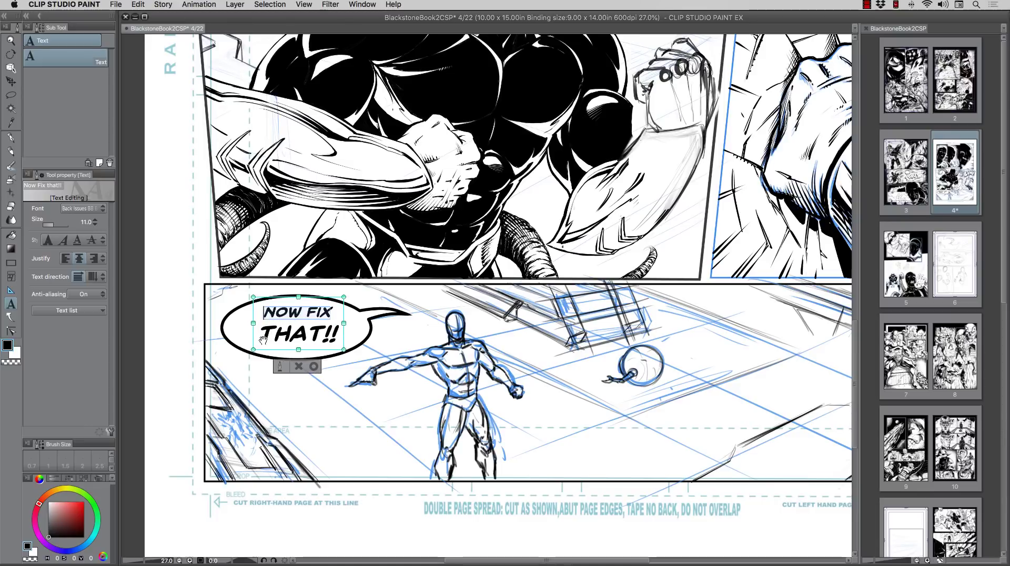
pyautogui.moveTo(253, 348); pyautogui.dragTo(249, 352)
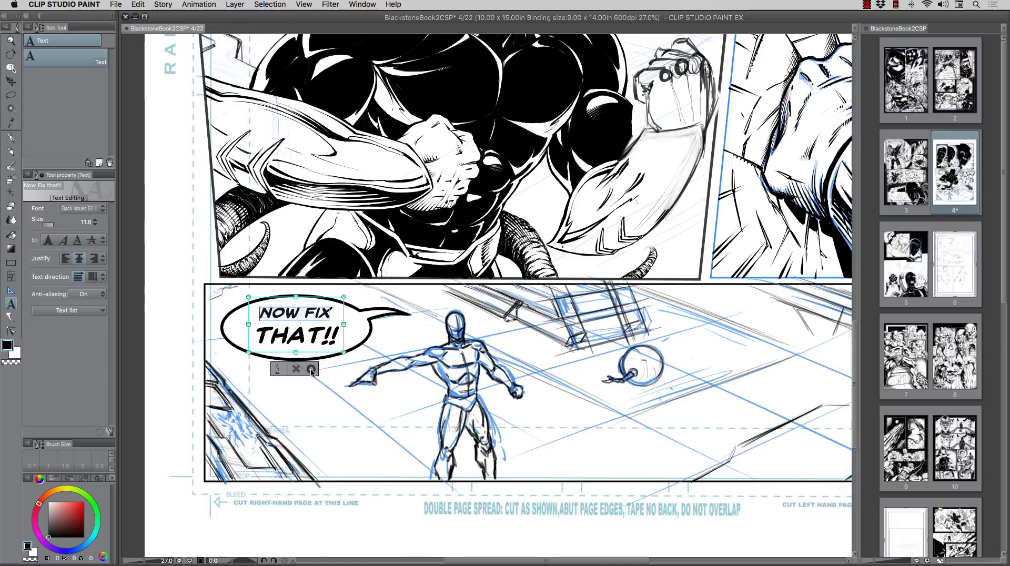
pyautogui.click(312, 370)
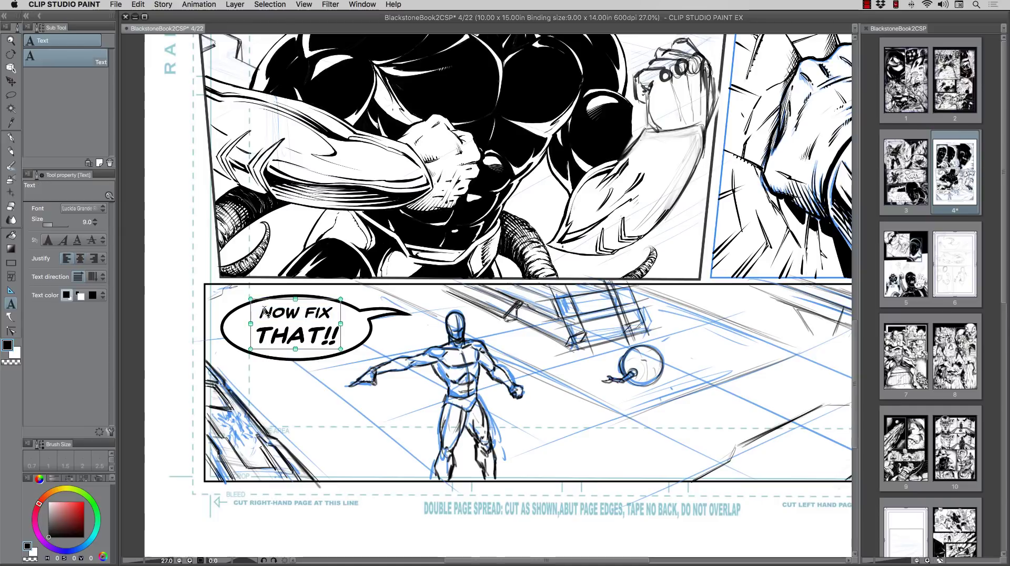
pyautogui.click(11, 82)
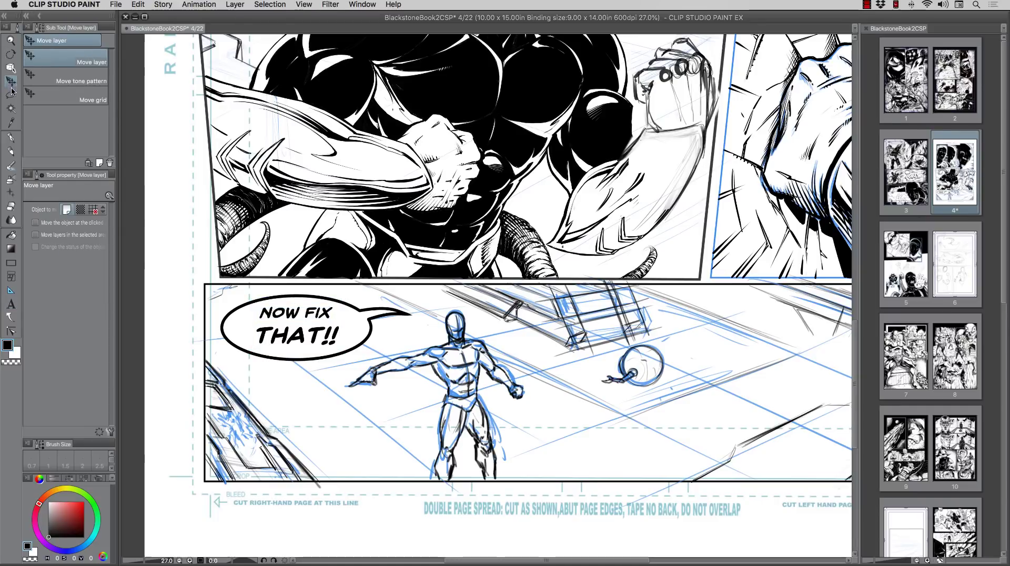
pyautogui.scroll(-1, 226, 247)
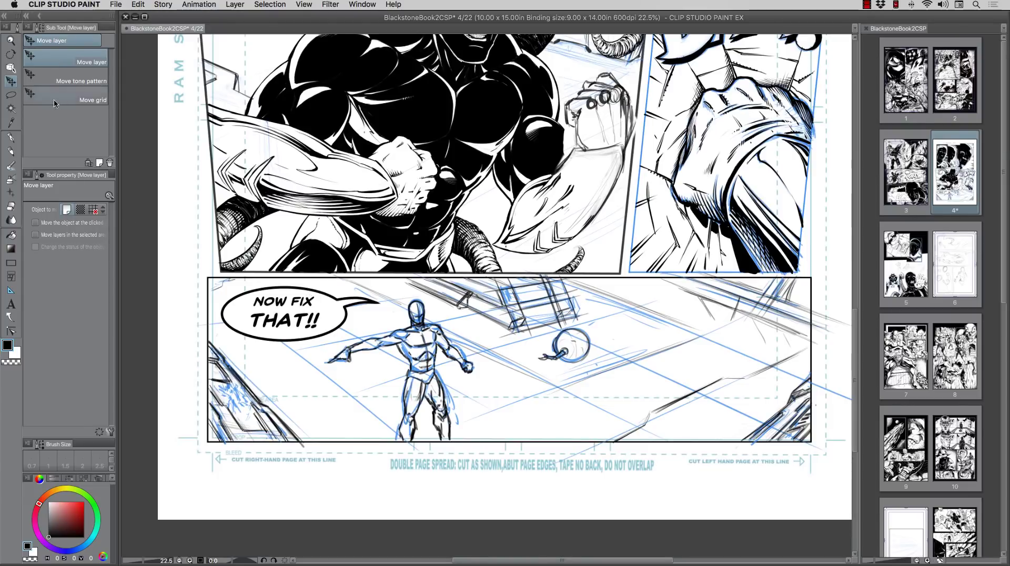
pyautogui.scroll(1, 250, 257)
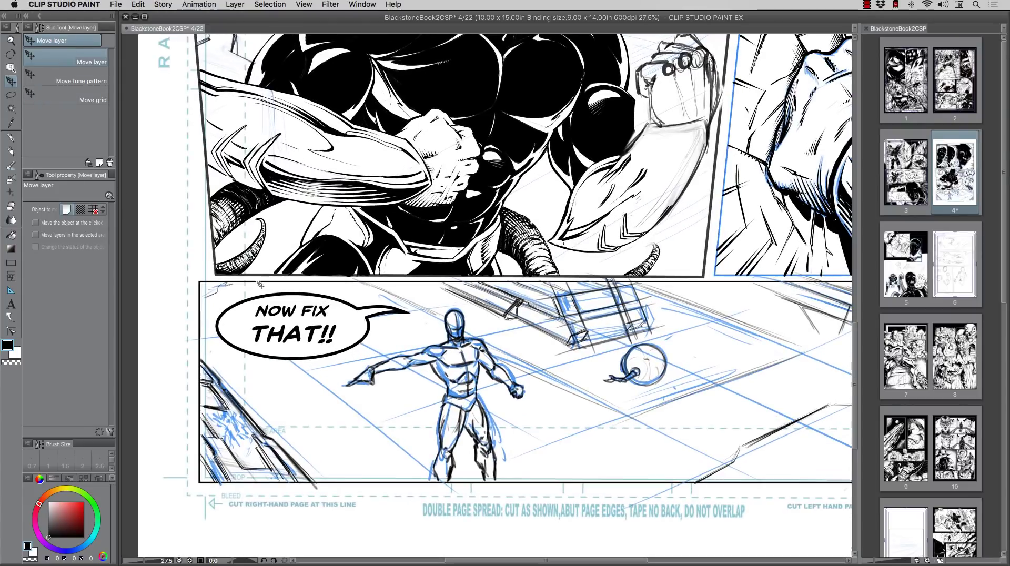
# - Try pulling several control points of the "NOW FIX THAT!!" balloon outward into an irregular, wavy outline, and undo the reshaping
pyautogui.click(10, 67)
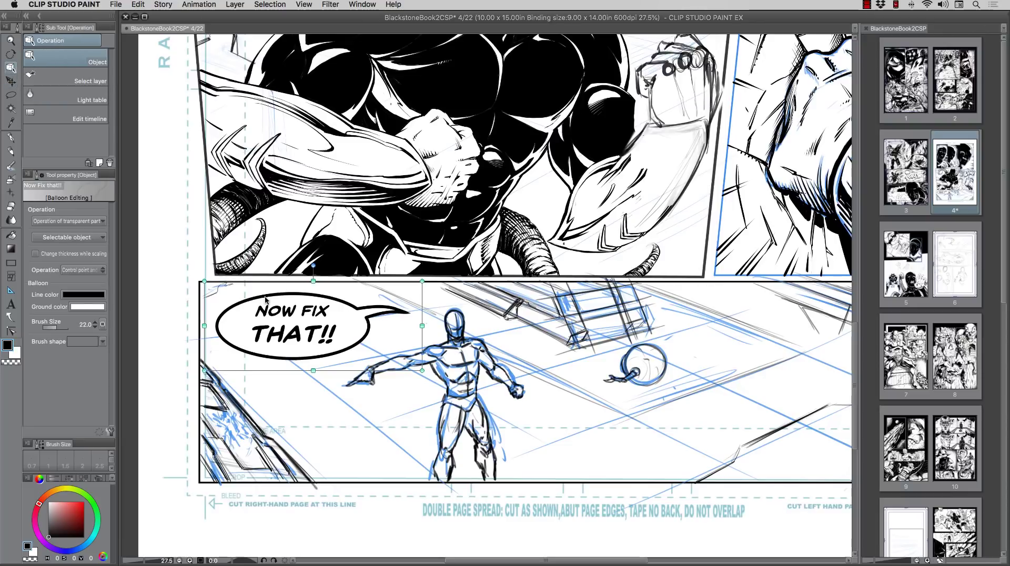
pyautogui.scroll(2, 263, 299)
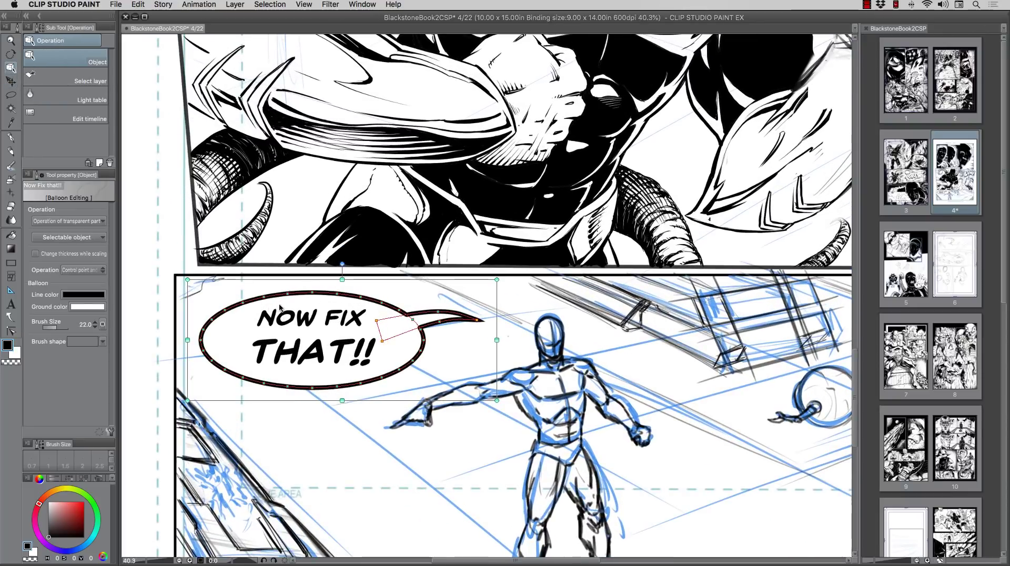
pyautogui.moveTo(267, 299); pyautogui.dragTo(261, 287)
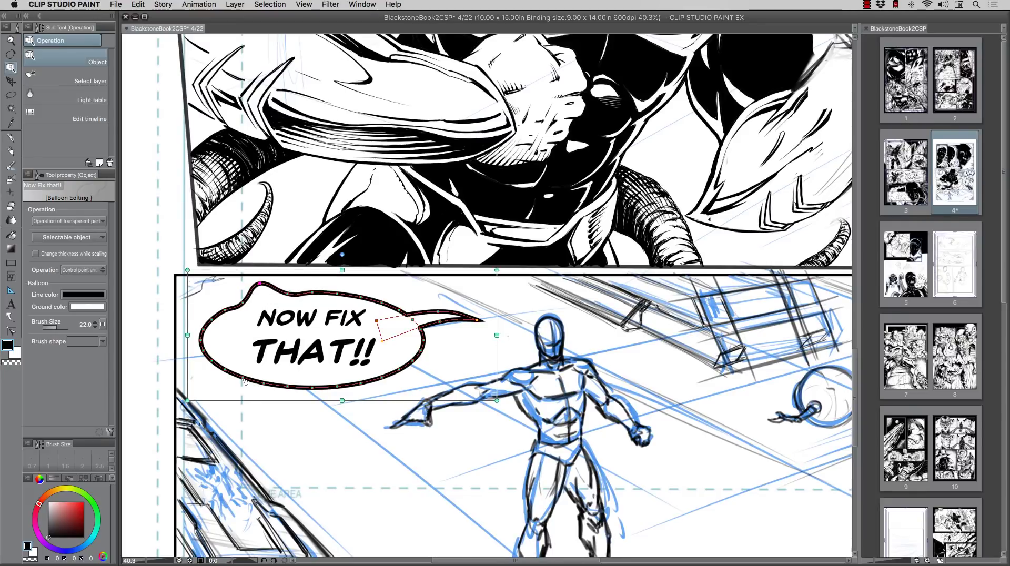
pyautogui.moveTo(358, 385); pyautogui.dragTo(366, 396)
pyautogui.click(364, 291)
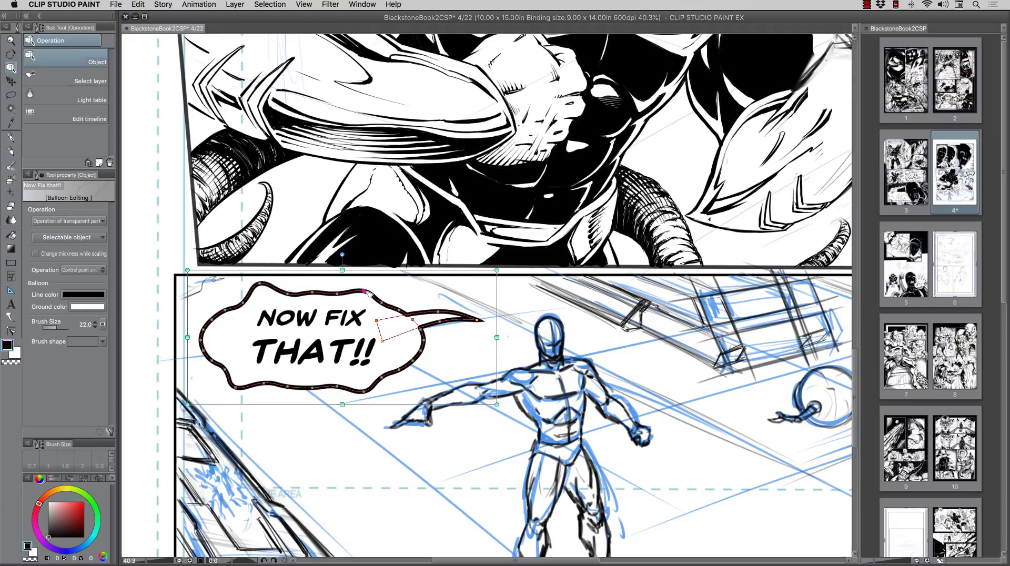
pyautogui.click(415, 363)
pyautogui.scroll(-2, 331, 343)
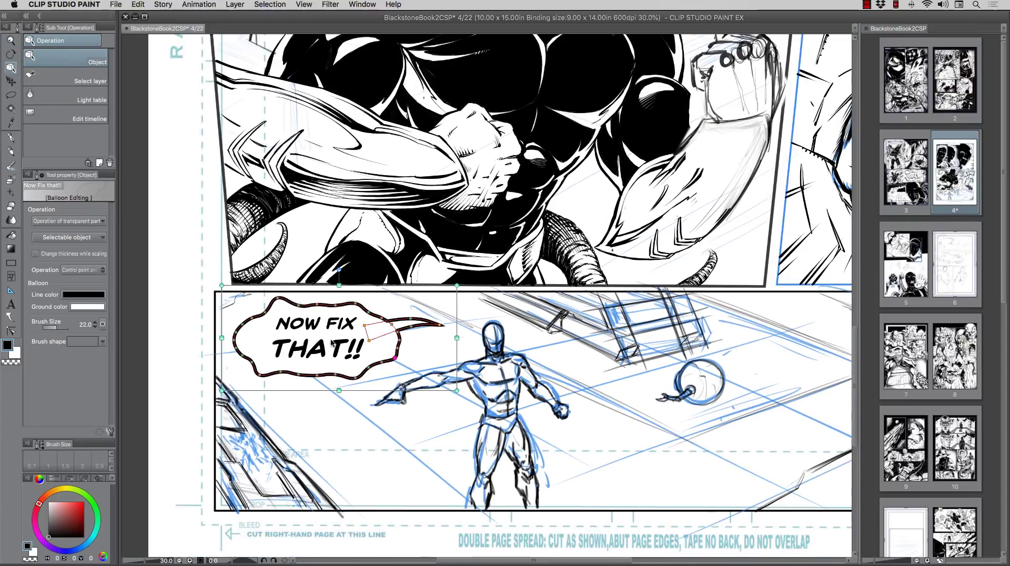
pyautogui.press('super+z')
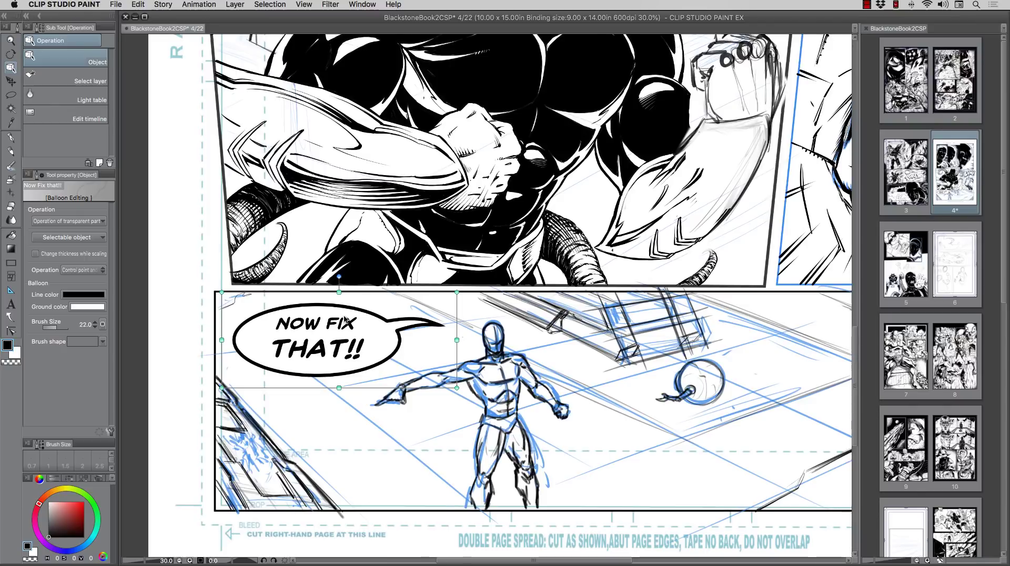
pyautogui.scroll(-2, 345, 315)
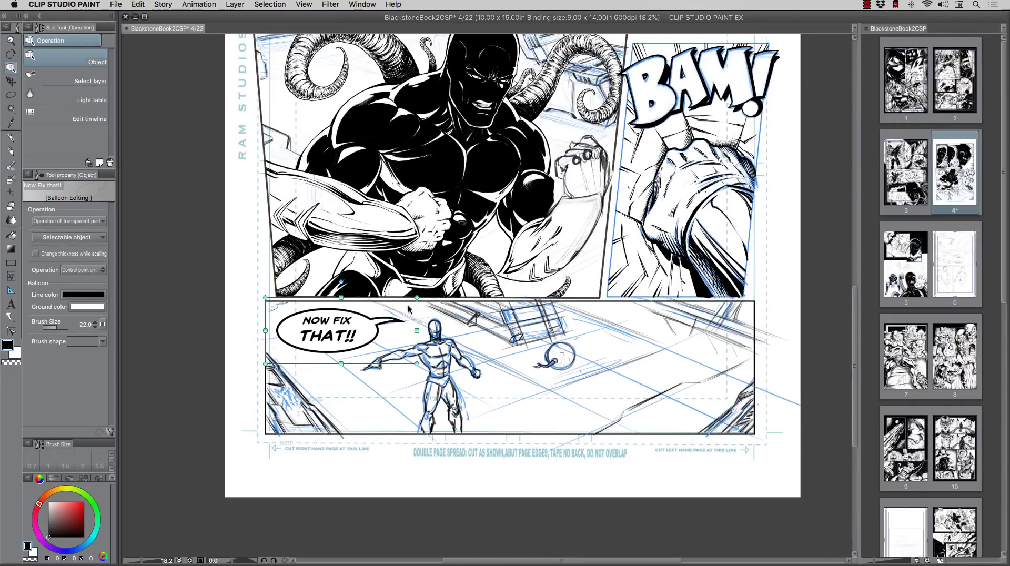
pyautogui.scroll(1, 410, 308)
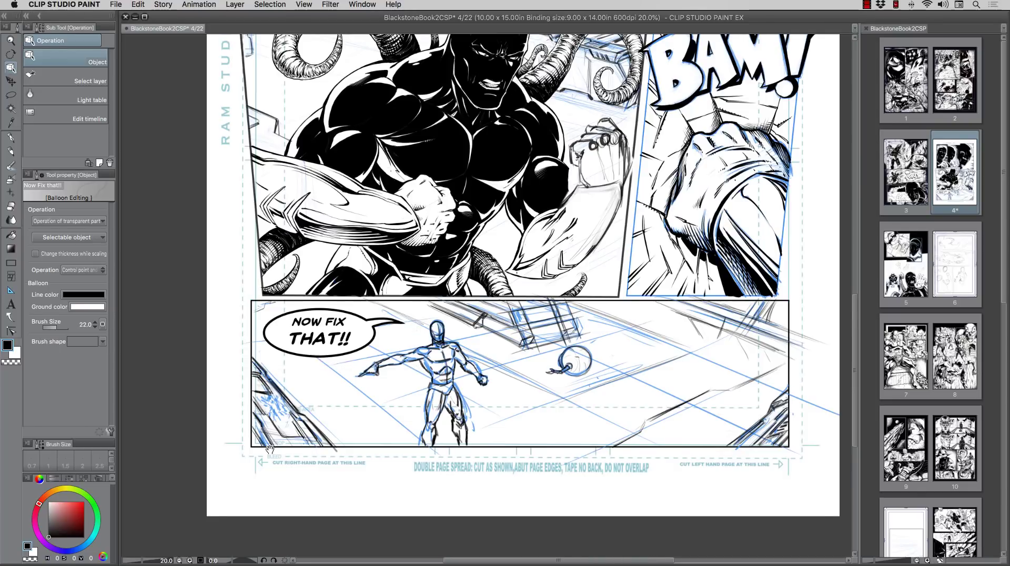
pyautogui.hscroll(3, 584, 342)
pyautogui.scroll(2, 584, 342)
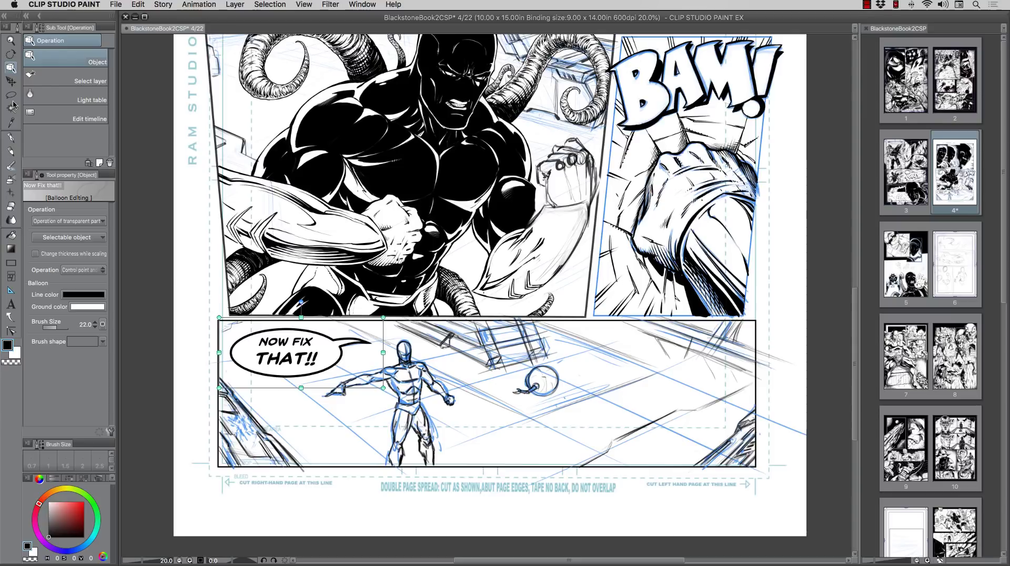
# - Try adding a Spline balloon tail on the outer side of the "NOW FIX THAT!!" balloon, and undo it
pyautogui.click(11, 317)
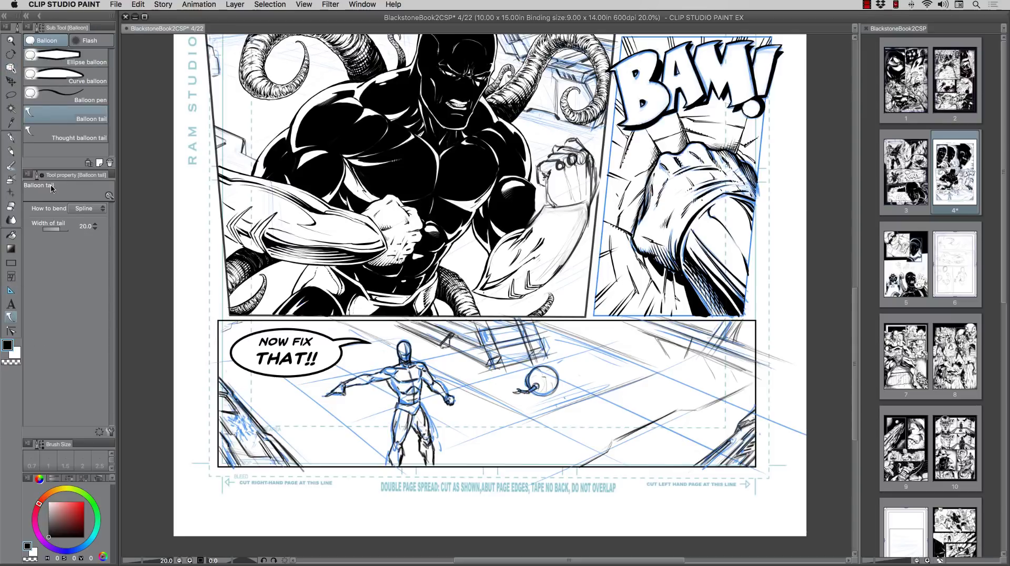
pyautogui.click(84, 211)
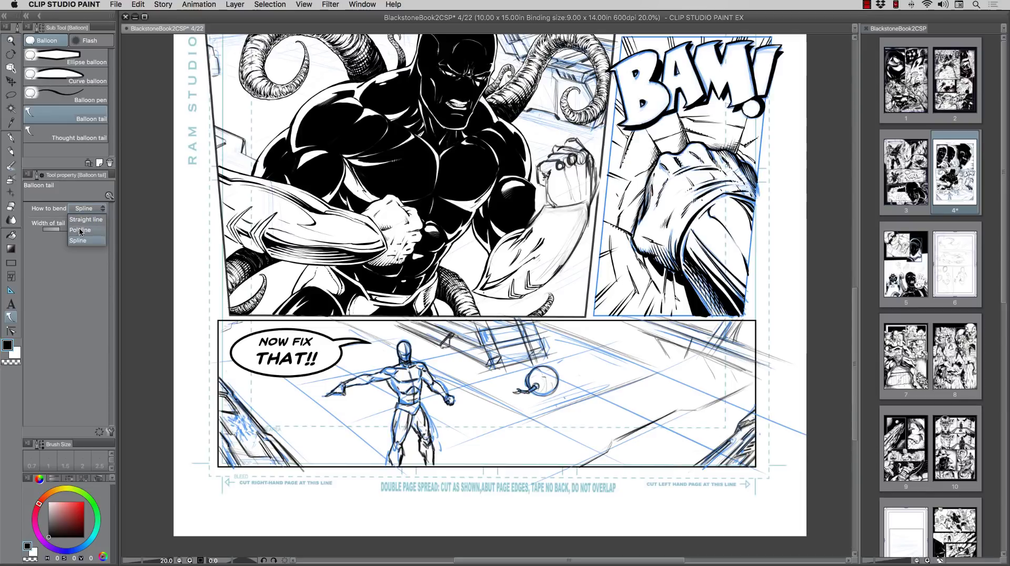
pyautogui.click(11, 53)
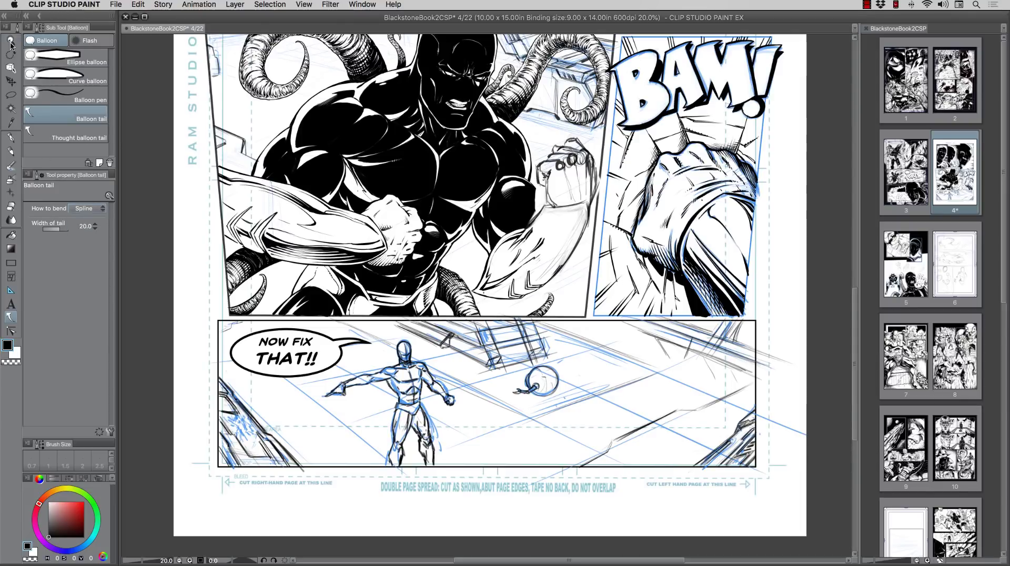
pyautogui.moveTo(243, 342); pyautogui.dragTo(209, 330)
pyautogui.press('super+z')
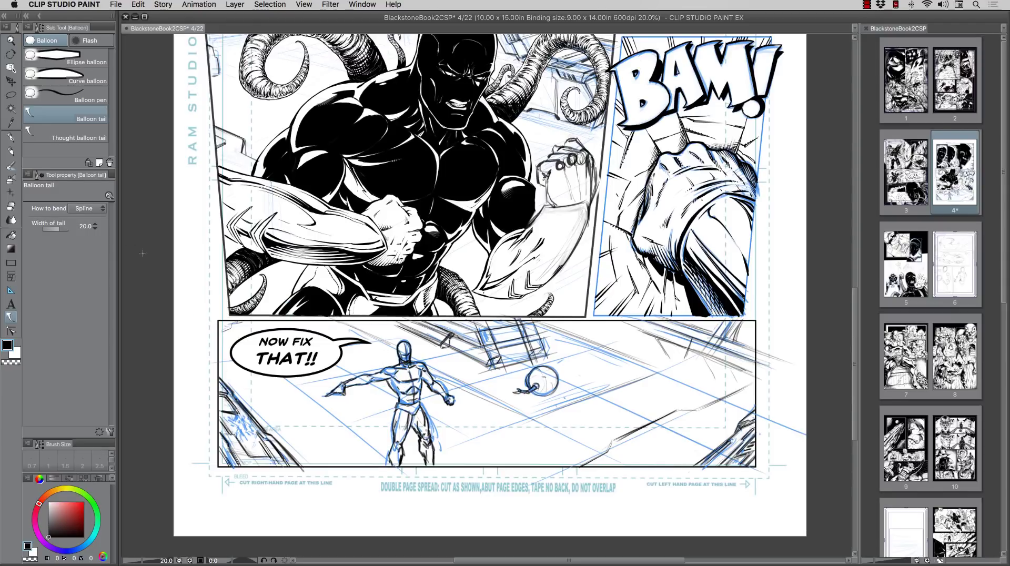
# - Set the balloon tail's bend to Polyline and draw a two-segment angular tail from the underside of the "NOW FIX THAT!!" balloon
pyautogui.click(84, 208)
pyautogui.click(80, 230)
pyautogui.click(270, 370)
pyautogui.click(293, 409)
pyautogui.doubleClick(354, 403)
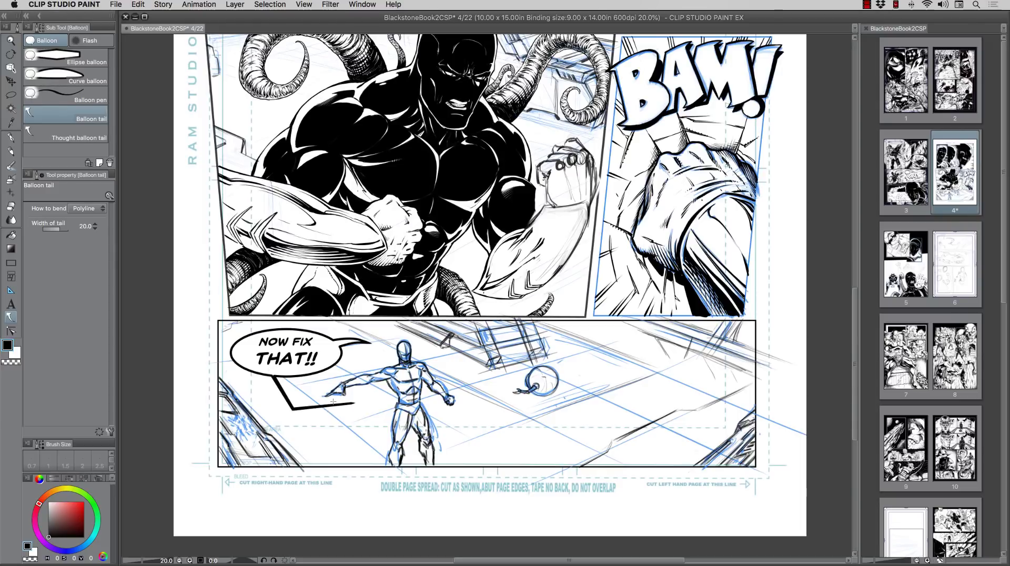
# - Widen the angular tail's base inside the balloon and adjust the inner point of its bend
pyautogui.click(11, 69)
pyautogui.click(274, 377)
pyautogui.moveTo(270, 371); pyautogui.dragTo(260, 370)
pyautogui.moveTo(295, 410); pyautogui.dragTo(297, 402)
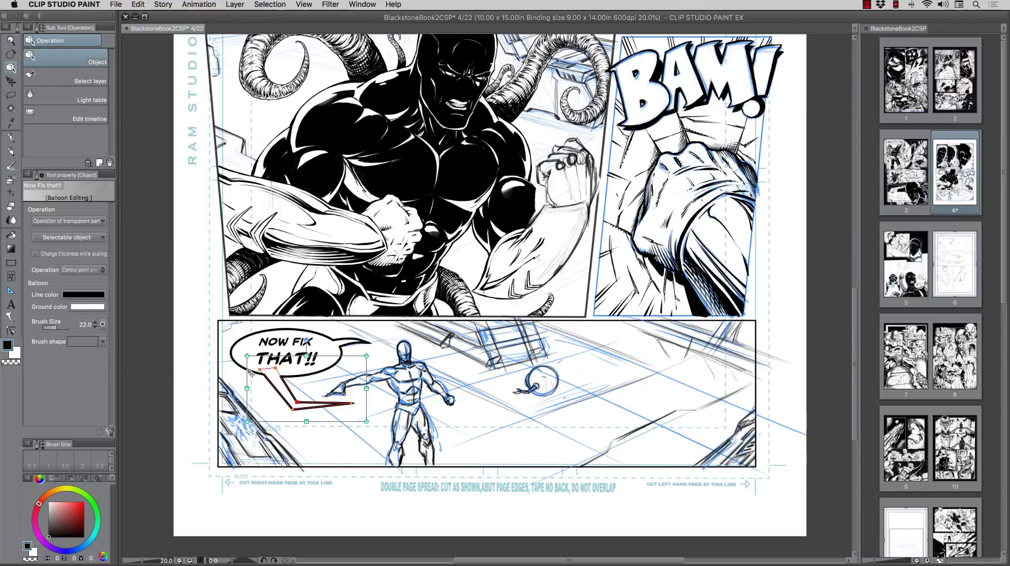
pyautogui.click(12, 82)
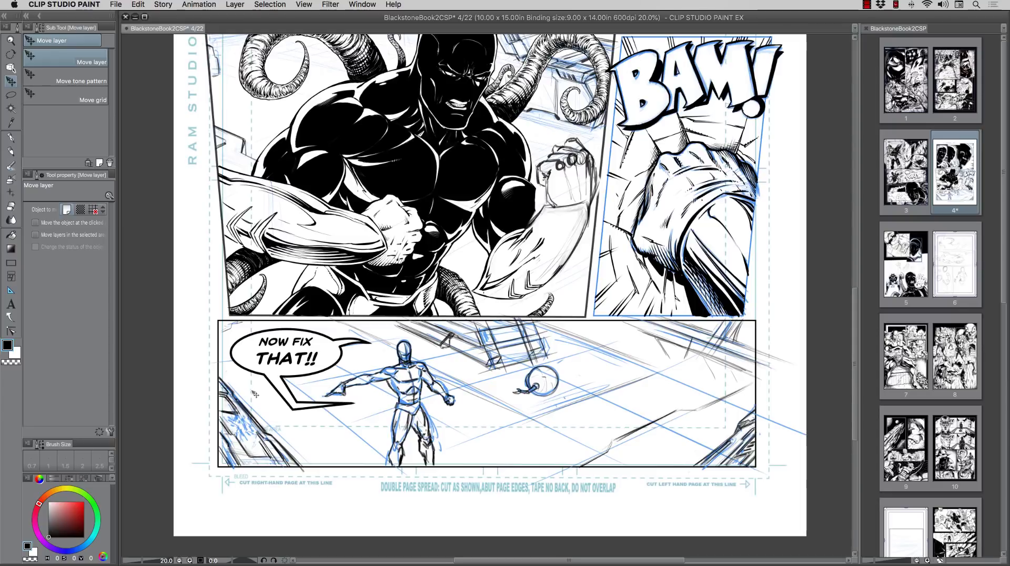
# - Undo the angular tail added beneath the "NOW FIX THAT!!" balloon, including its point adjustments
pyautogui.press('super+z')
pyautogui.press('super+shift+z')
pyautogui.press('super+z')
pyautogui.press('super+z')
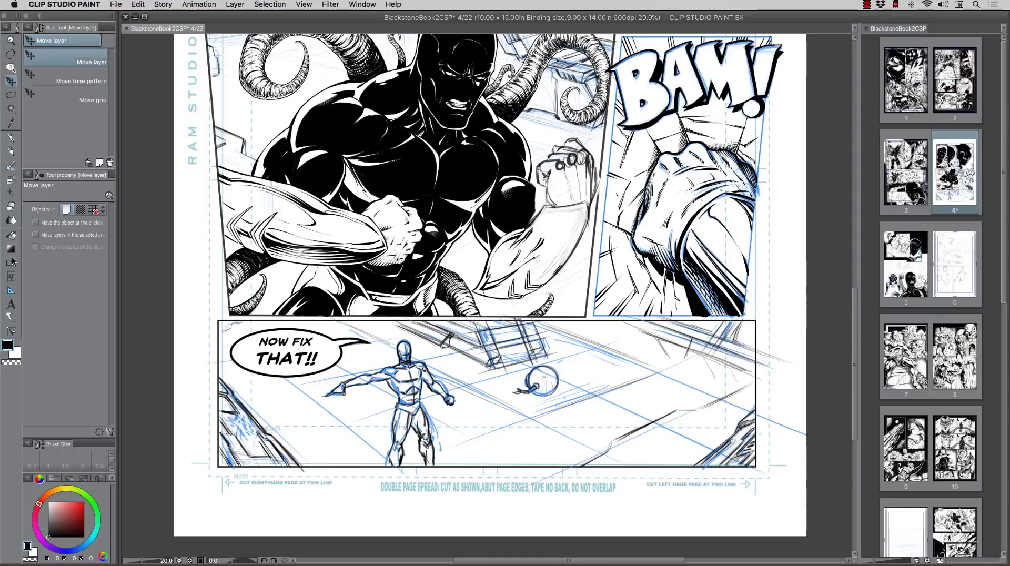
# - Draw an empty elliptical balloon with brush size 25 in the lower right of the bottom panel, using the Ellipse balloon tool
pyautogui.click(11, 317)
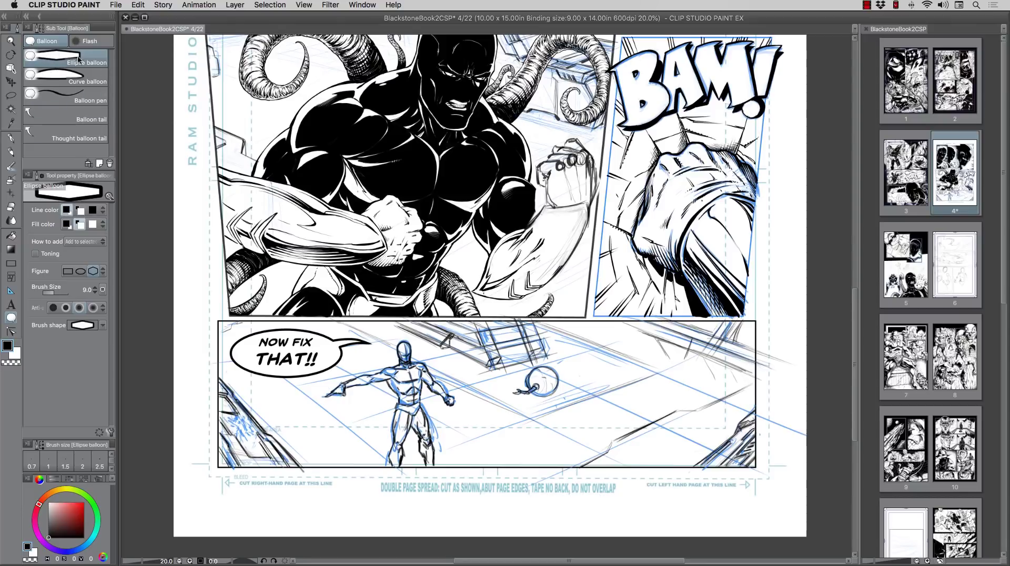
pyautogui.click(80, 271)
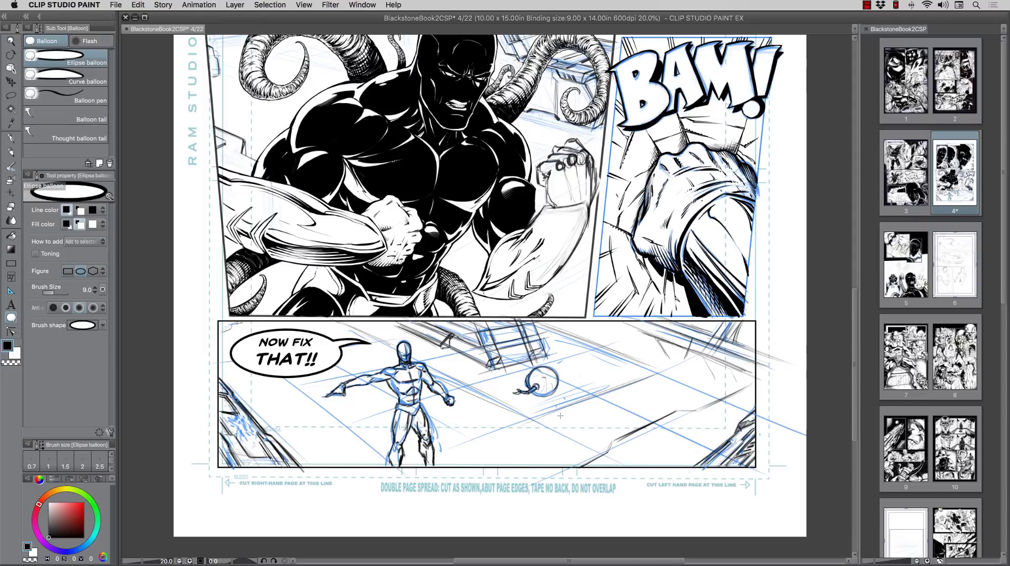
pyautogui.click(86, 291)
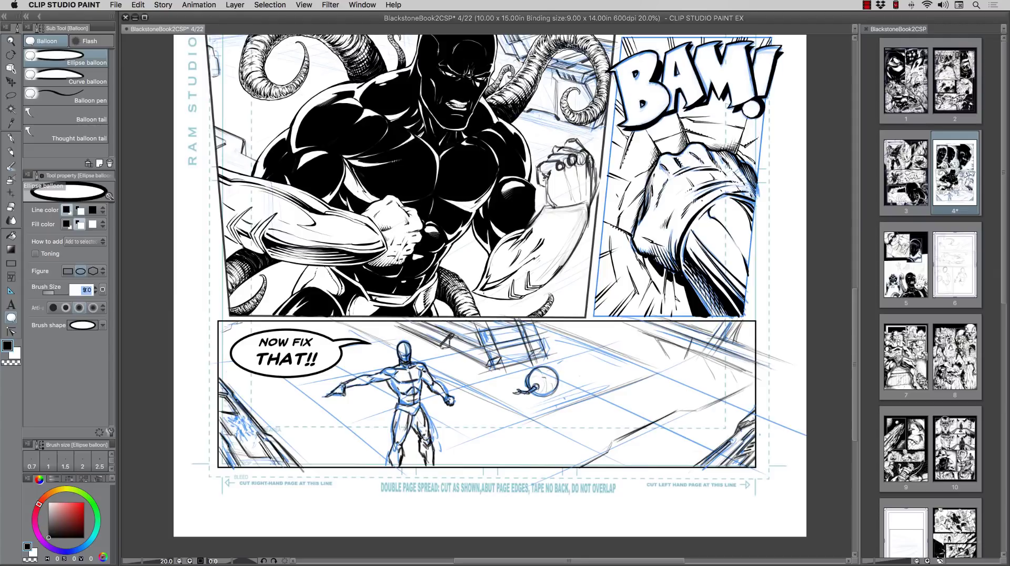
pyautogui.write('25')
pyautogui.press('Return')
pyautogui.moveTo(579, 379); pyautogui.dragTo(704, 452)
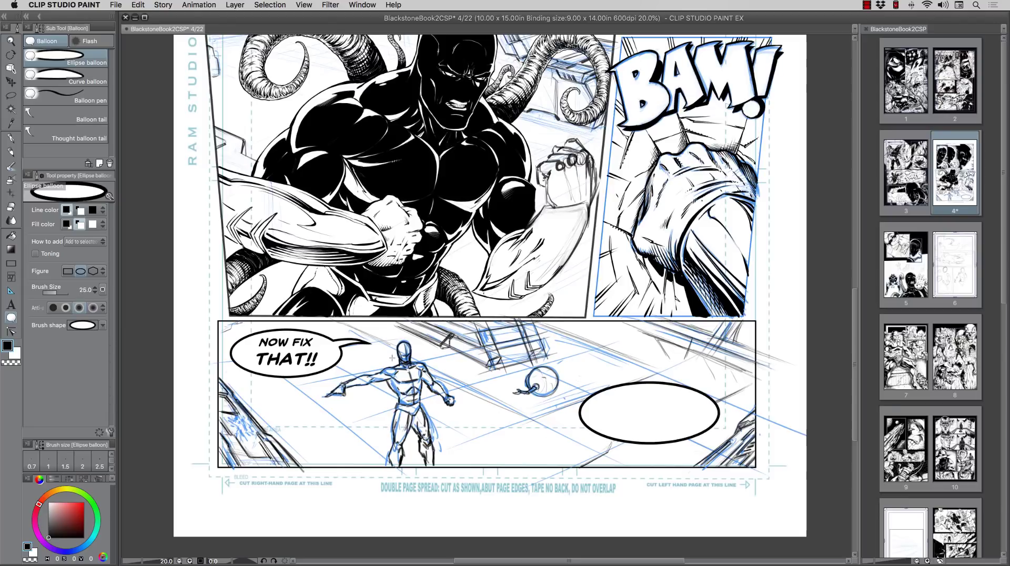
# - Try a short two-segment Polyline tail from the left side of the empty balloon, and undo it
pyautogui.click(48, 120)
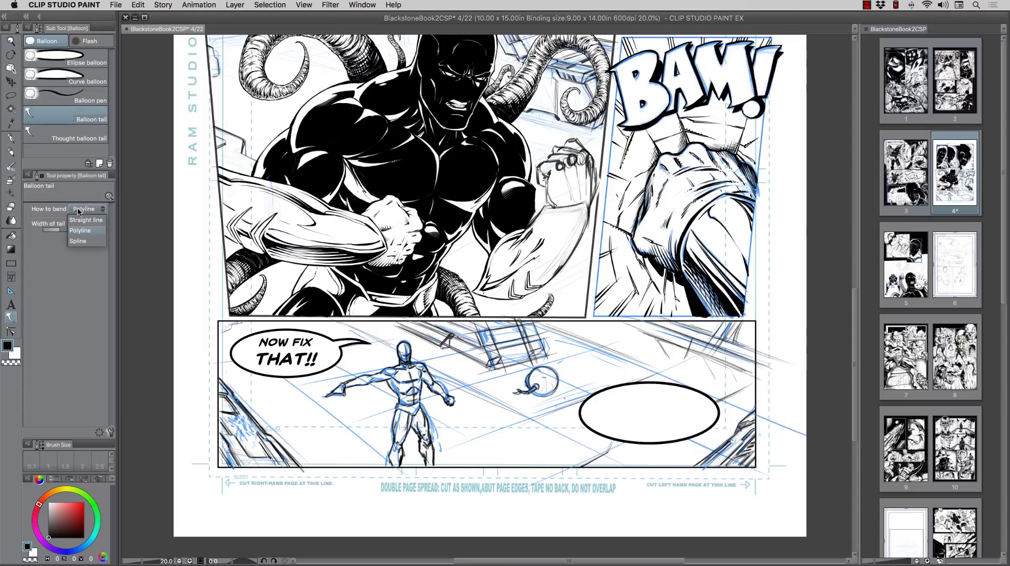
pyautogui.click(607, 419)
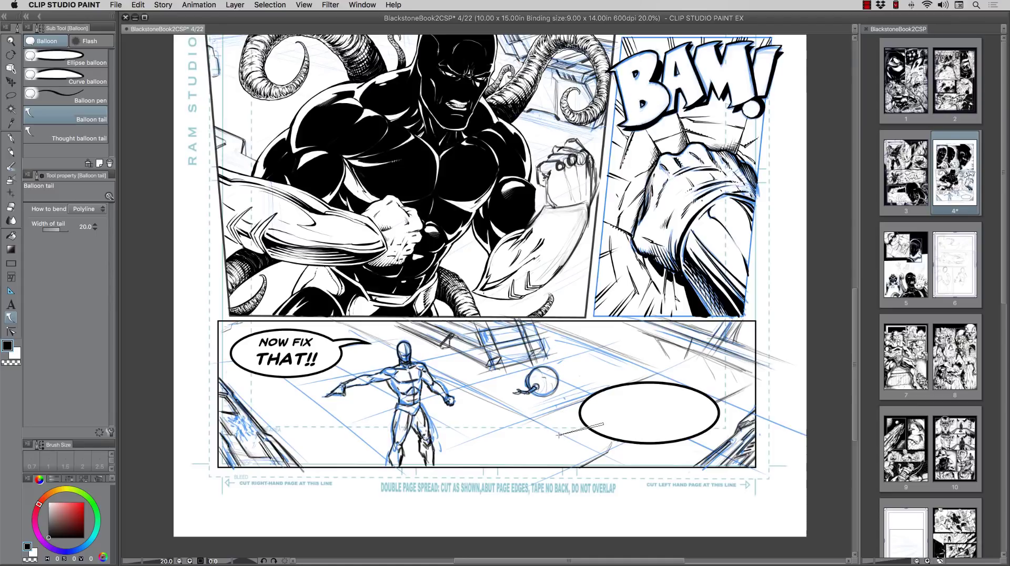
pyautogui.click(556, 438)
pyautogui.doubleClick(542, 406)
pyautogui.press('super+z')
# - Draw a four-segment zigzag Polyline tail rising from the empty balloon and ending near the round object in the panel
pyautogui.click(606, 402)
pyautogui.click(634, 341)
pyautogui.click(578, 333)
pyautogui.click(590, 377)
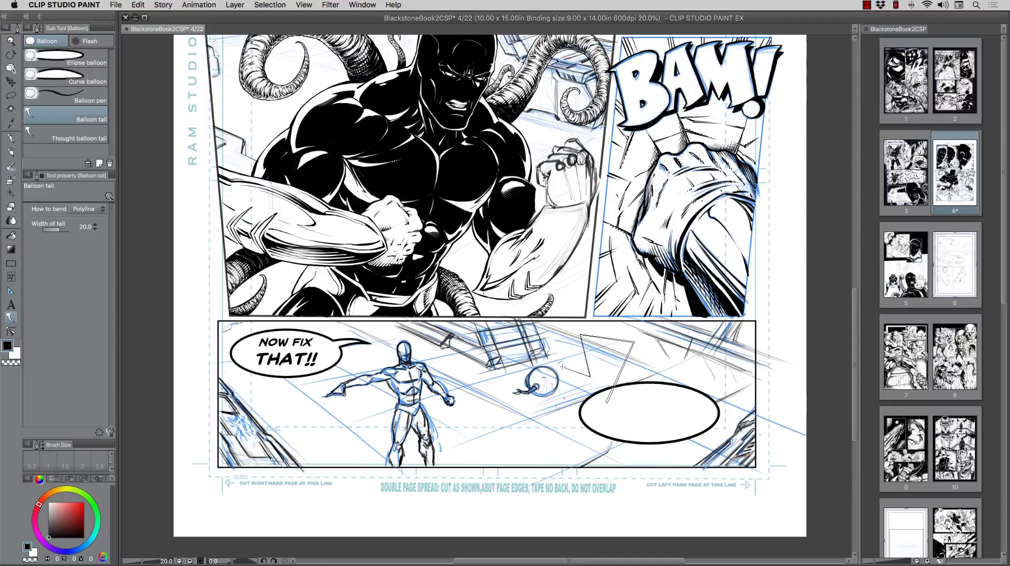
pyautogui.doubleClick(564, 369)
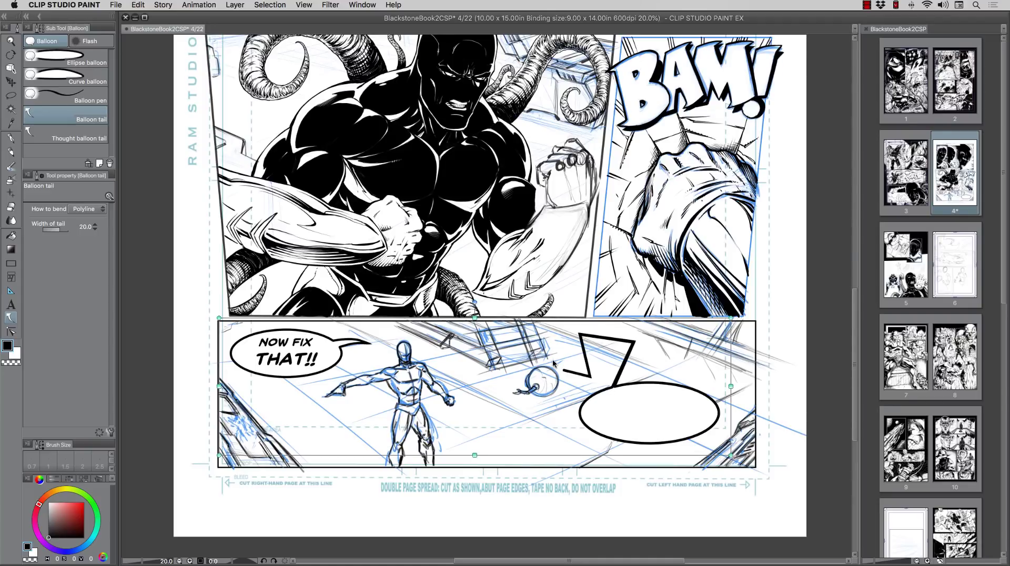
# - Undo the four-segment zigzag tail and draw a shorter three-segment Polyline tail bending out from the lower-left side of the empty balloon
pyautogui.press('super+z')
pyautogui.click(589, 417)
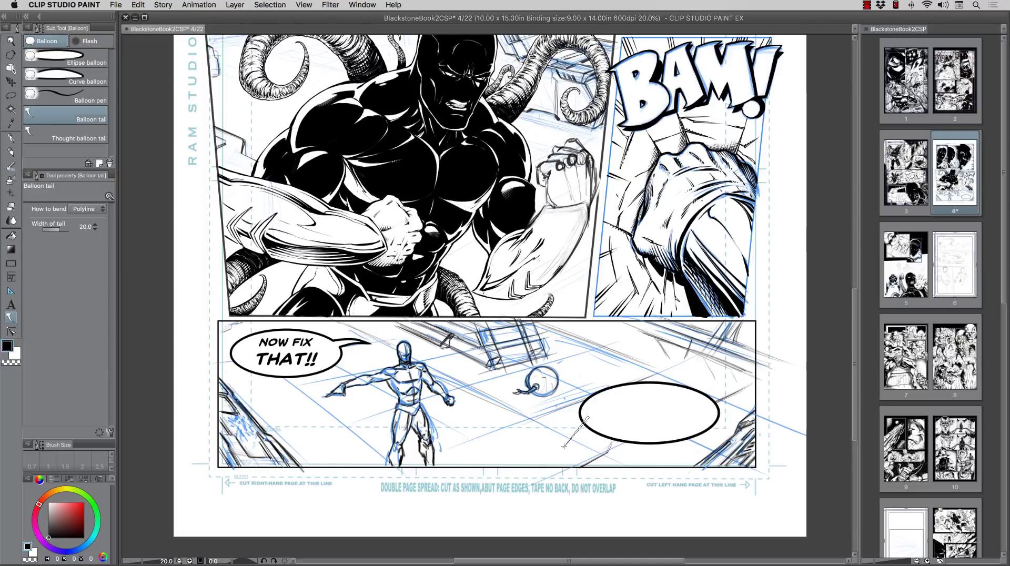
pyautogui.click(563, 448)
pyautogui.click(540, 436)
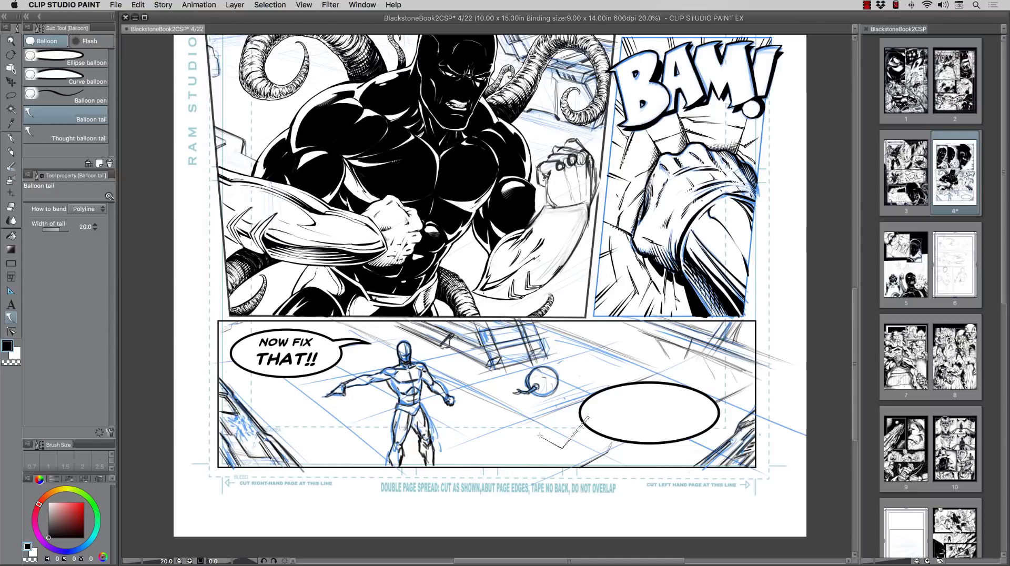
pyautogui.doubleClick(549, 409)
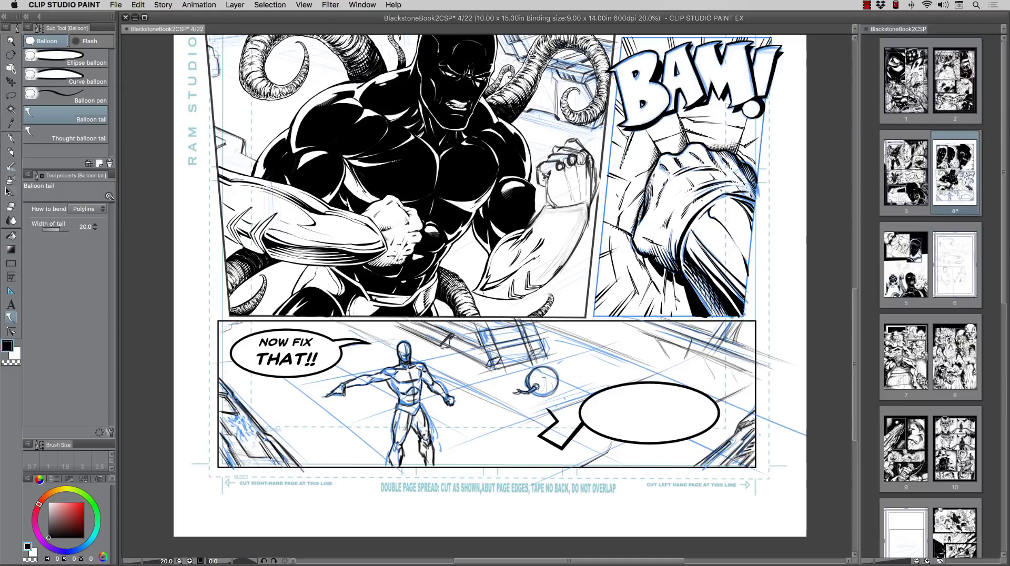
# - Adjust the control points of the empty balloon's angular tail so its base and bends become wider
pyautogui.click(10, 68)
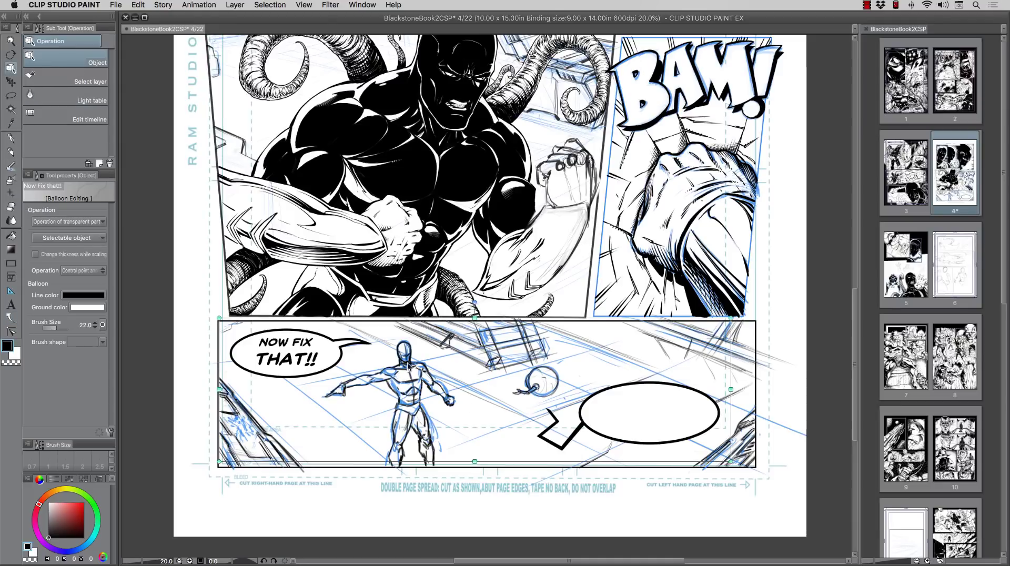
pyautogui.click(547, 443)
pyautogui.moveTo(588, 417); pyautogui.dragTo(565, 421)
pyautogui.click(560, 422)
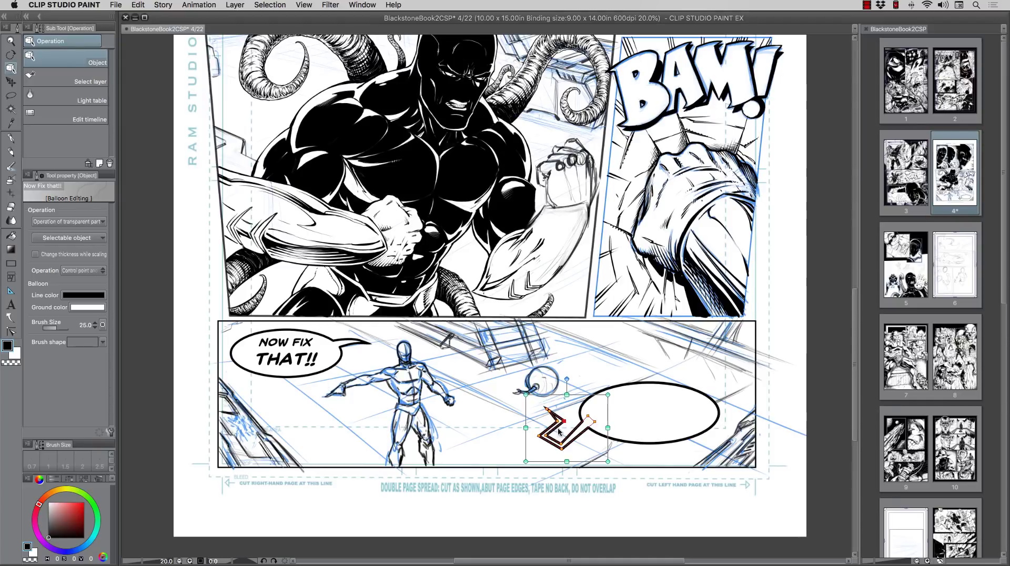
pyautogui.click(11, 82)
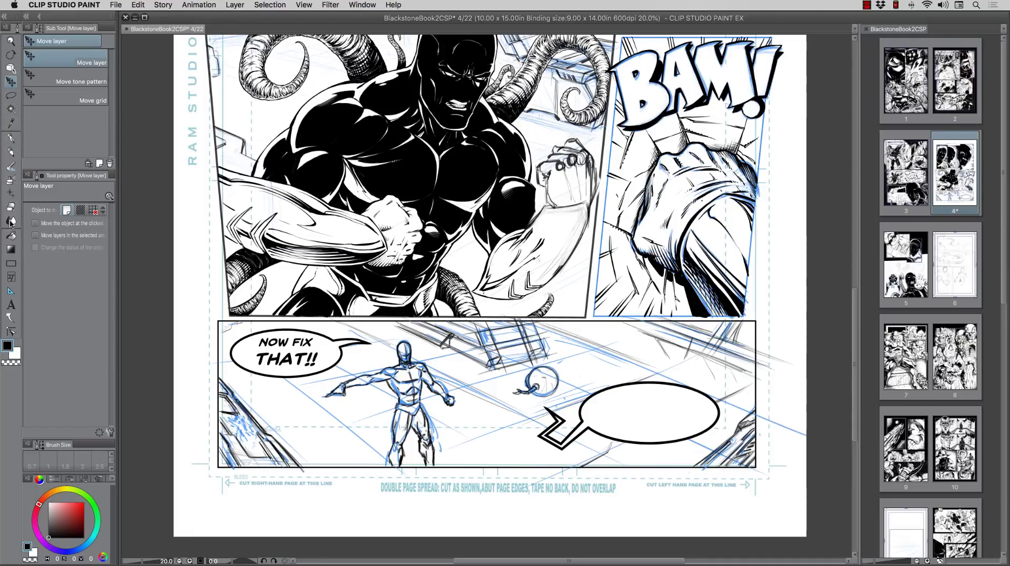
# - Add three short, straight Polyline tails as spikes on the empty balloon's upper-left, upper-right and lower-left edges
pyautogui.click(11, 317)
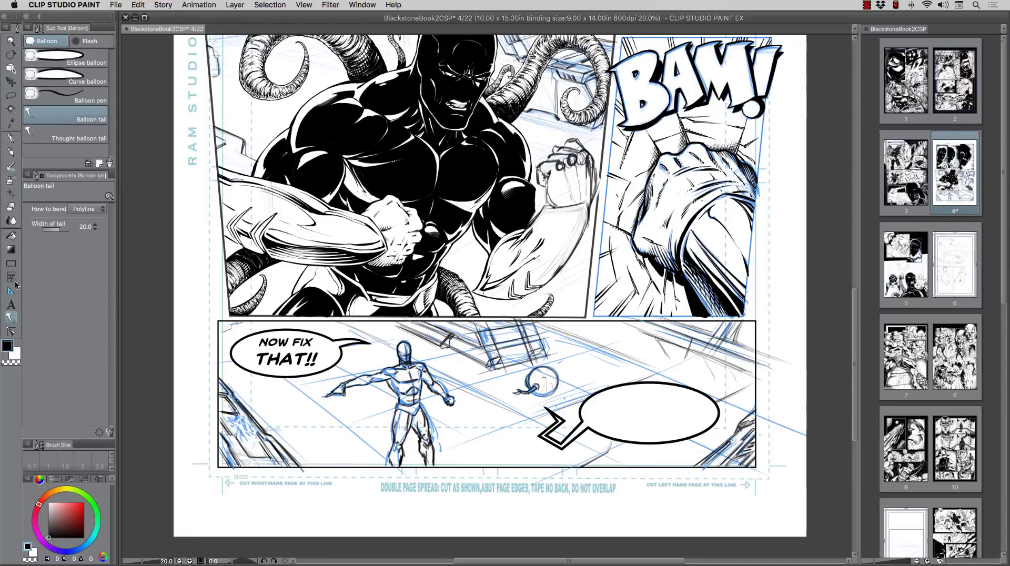
pyautogui.click(609, 395)
pyautogui.doubleClick(592, 371)
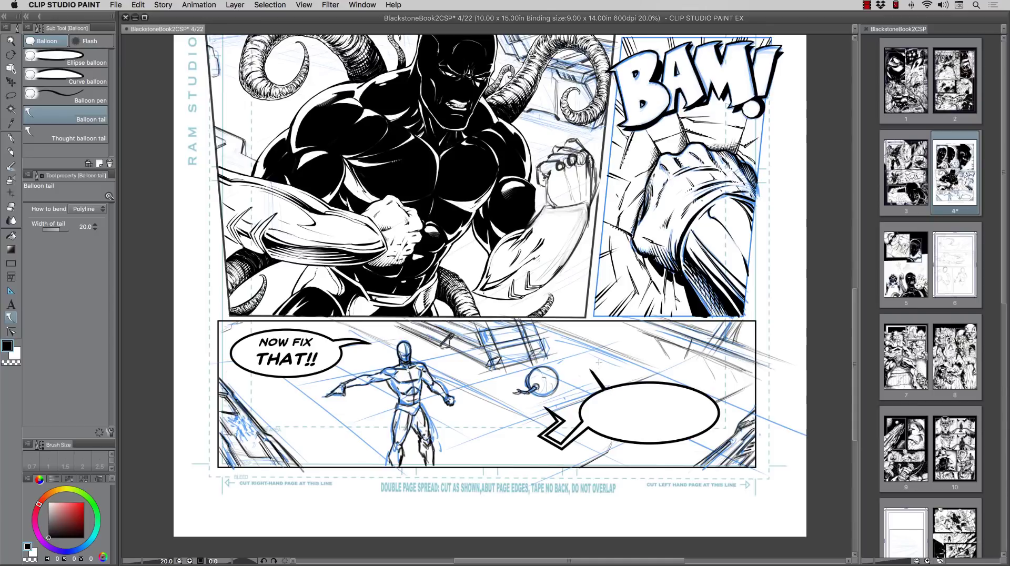
pyautogui.click(657, 396)
pyautogui.doubleClick(674, 351)
pyautogui.press('super+z')
pyautogui.doubleClick(676, 360)
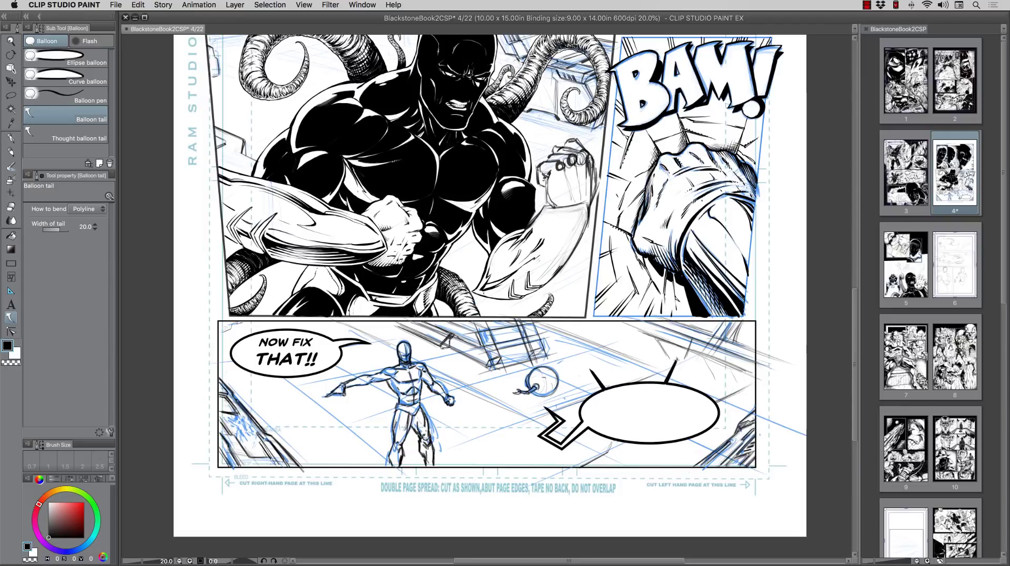
pyautogui.click(612, 435)
pyautogui.doubleClick(591, 462)
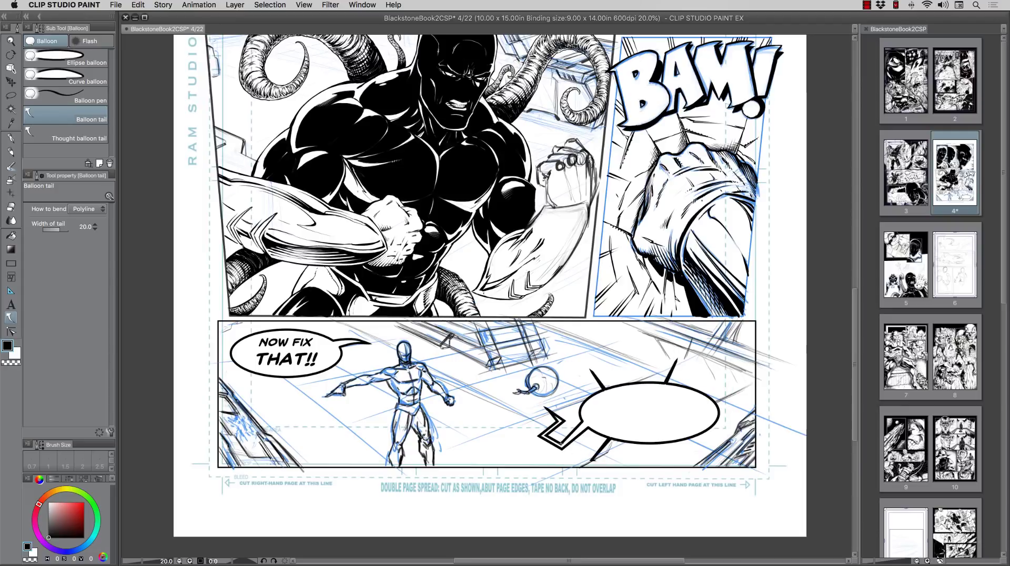
# - Widen the bases of the empty balloon's three spikes by moving their control points
pyautogui.click(10, 68)
pyautogui.click(601, 452)
pyautogui.moveTo(614, 435)
pyautogui.mouseDown()
pyautogui.moveTo(605, 441)
pyautogui.moveTo(609, 429)
pyautogui.mouseUp()
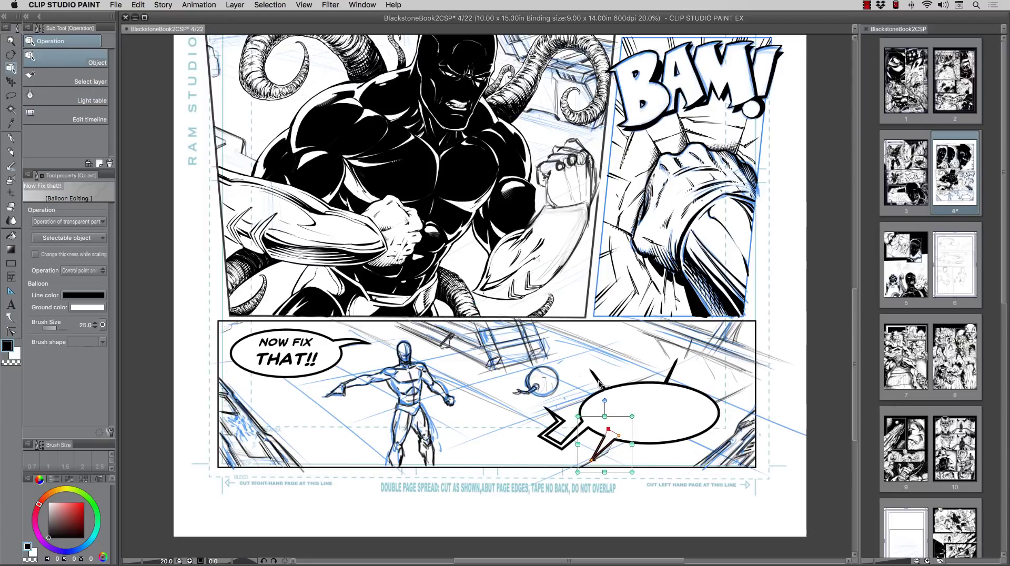
pyautogui.click(606, 393)
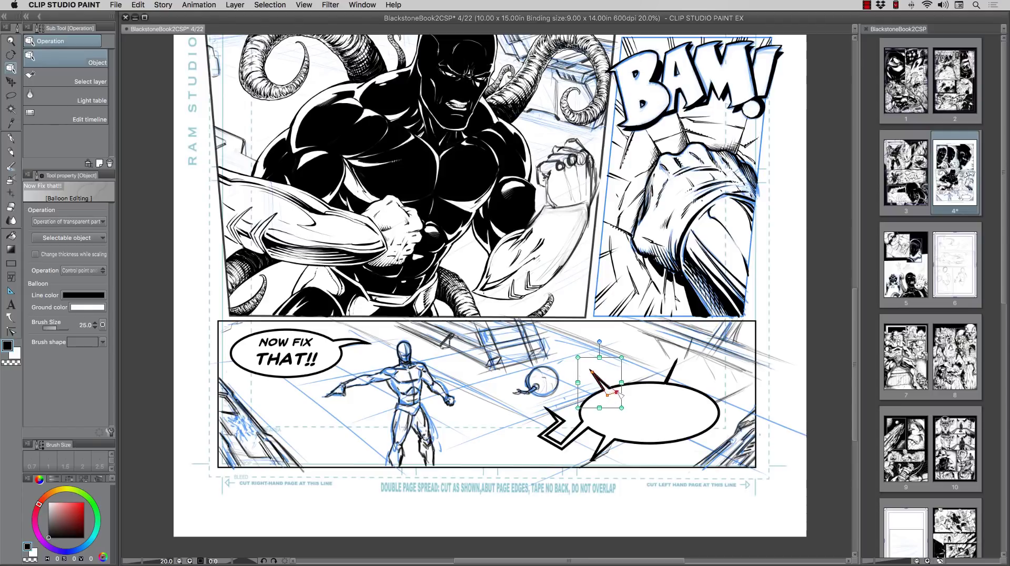
pyautogui.click(669, 379)
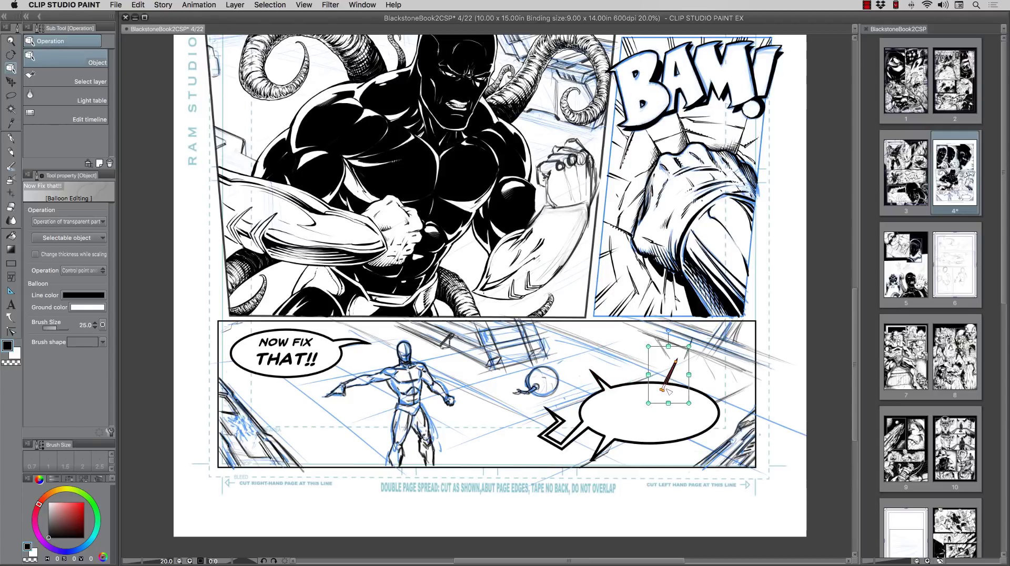
pyautogui.moveTo(665, 384); pyautogui.dragTo(658, 389)
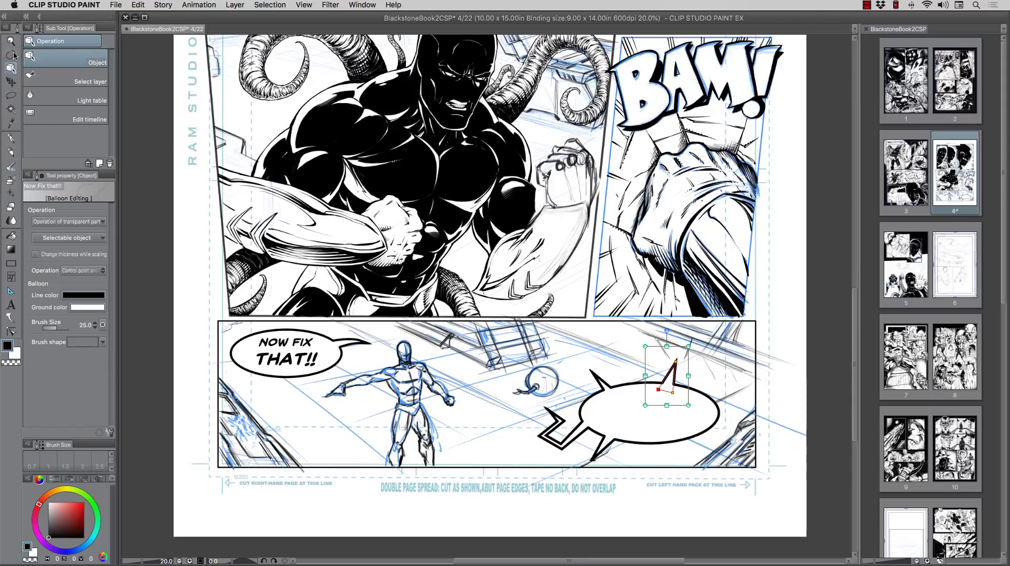
# - Try moving the balloon layer slightly, and undo the move
pyautogui.click(11, 82)
pyautogui.moveTo(605, 401)
pyautogui.mouseDown()
pyautogui.moveTo(619, 392)
pyautogui.moveTo(607, 400)
pyautogui.mouseUp()
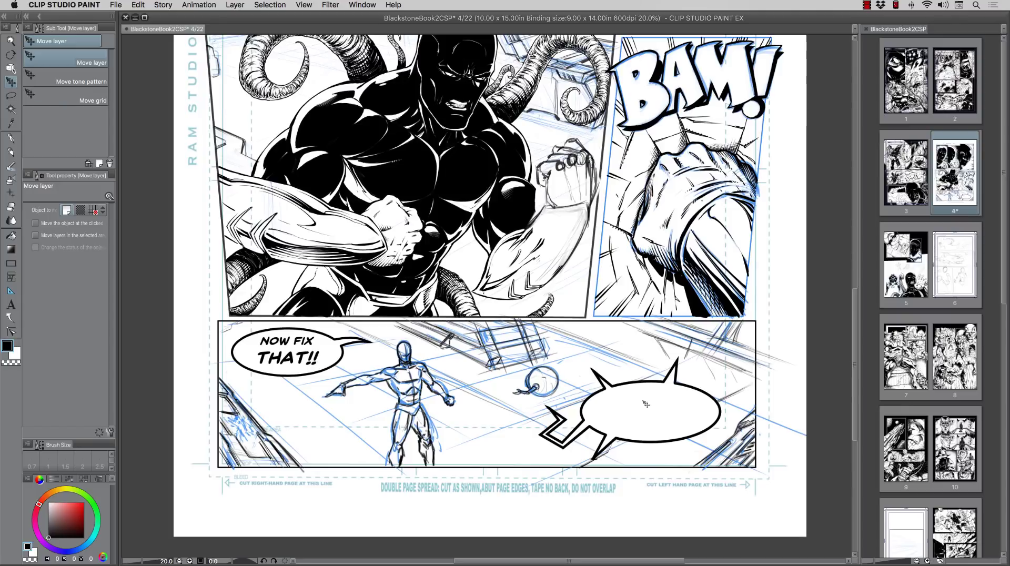
pyautogui.moveTo(625, 417)
pyautogui.mouseDown()
pyautogui.moveTo(630, 410)
pyautogui.moveTo(632, 420)
pyautogui.mouseUp()
pyautogui.press('super+z')
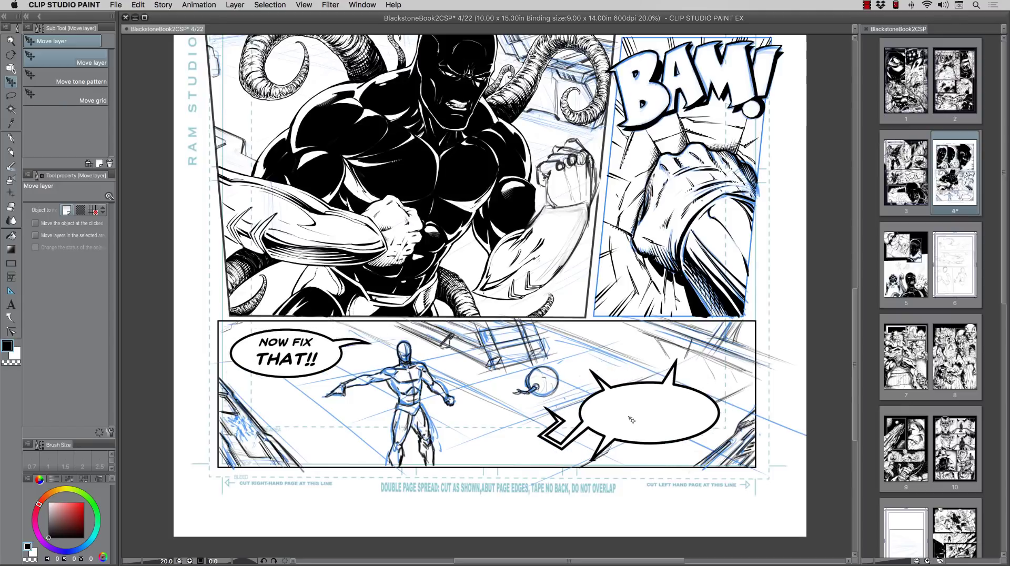
# - Duplicate the upper-right spike, move the copy to the balloon's lower-right edge and rotate it to point outward
pyautogui.click(11, 69)
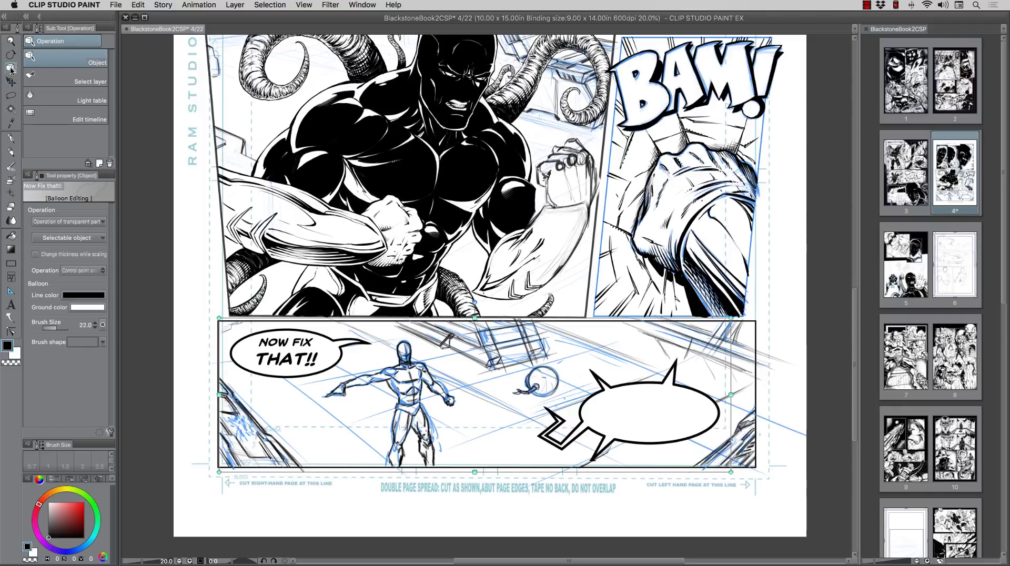
pyautogui.click(674, 379)
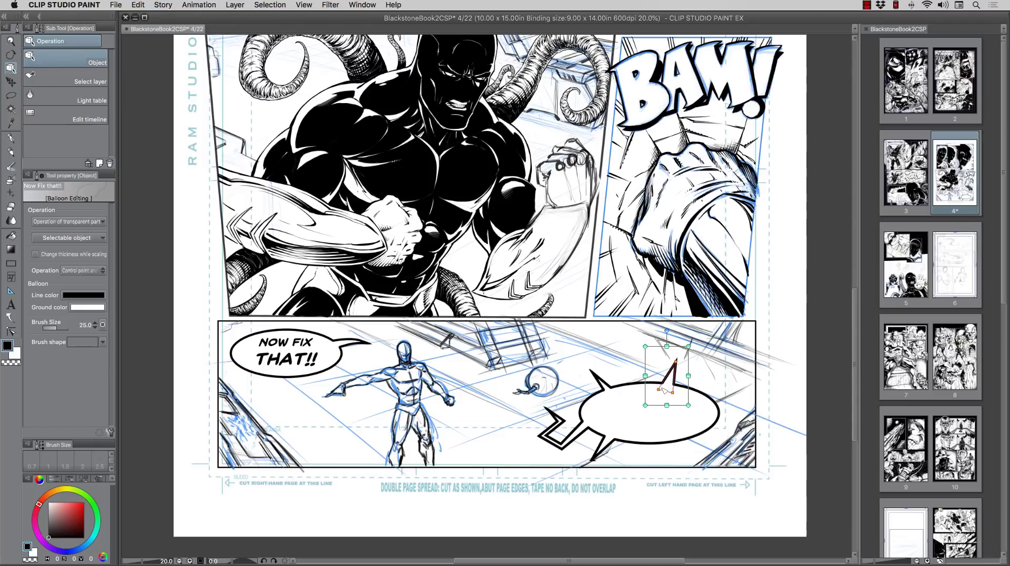
pyautogui.rightClick(671, 387)
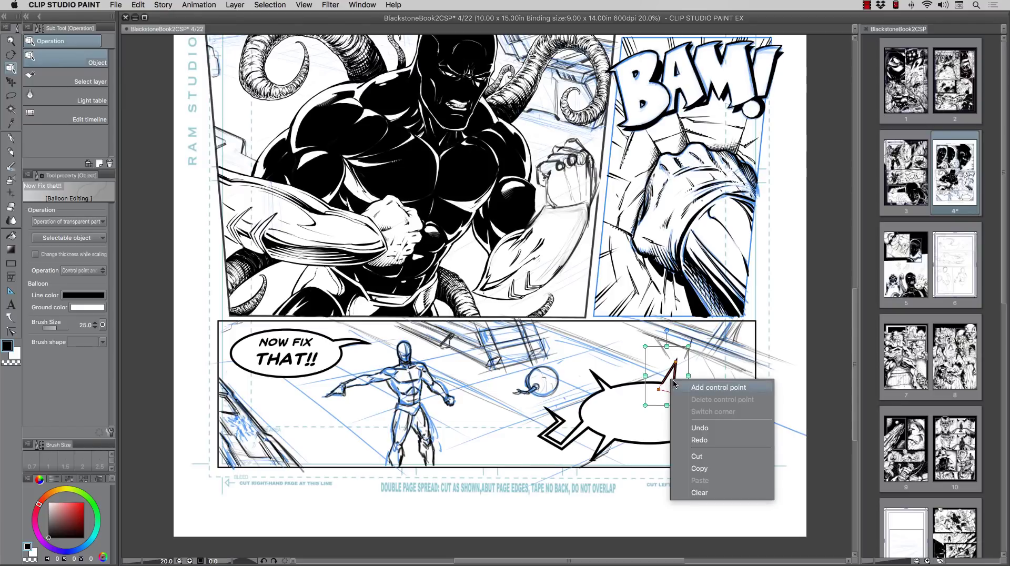
pyautogui.click(709, 469)
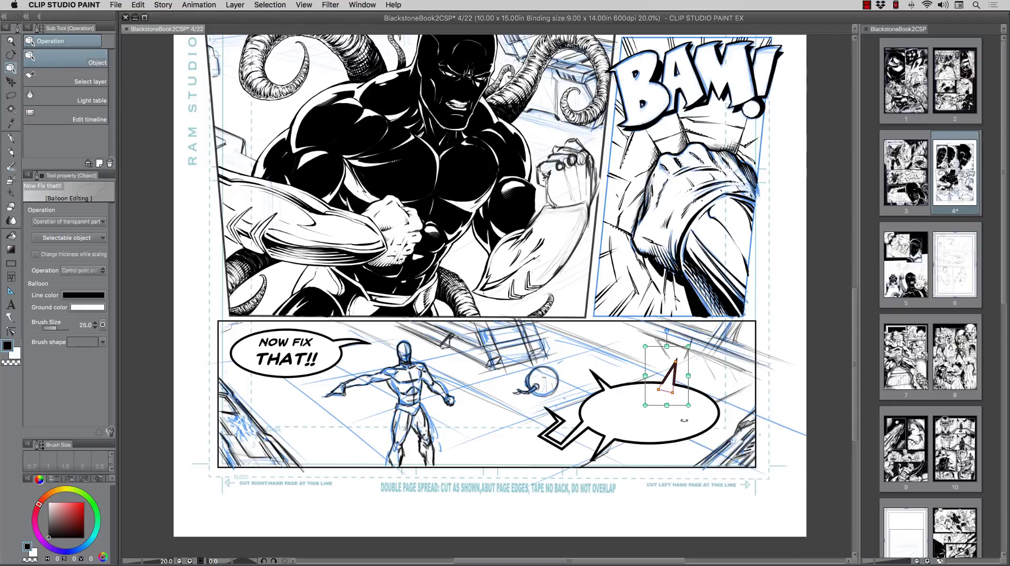
pyautogui.rightClick(667, 382)
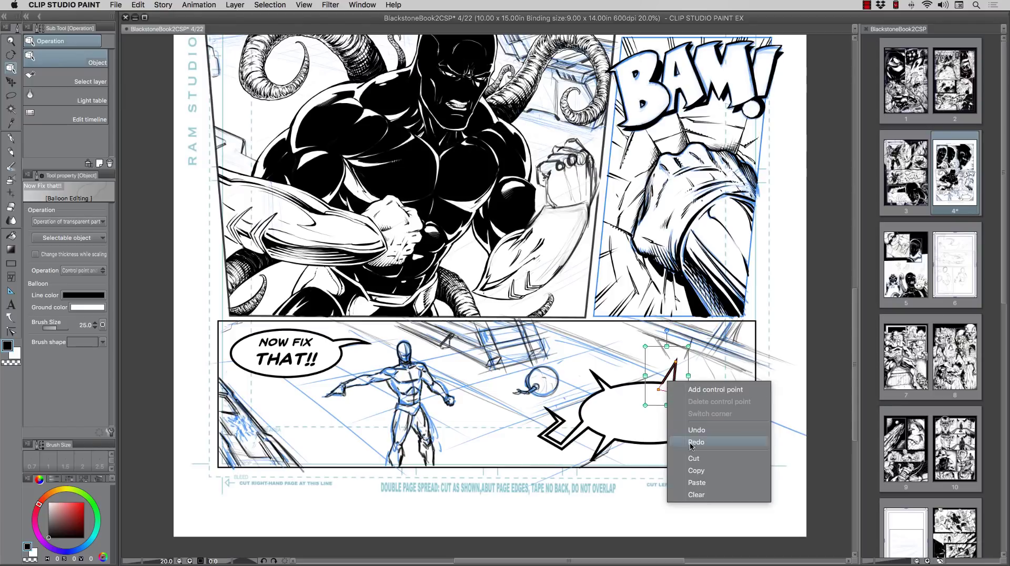
pyautogui.click(697, 482)
pyautogui.moveTo(672, 378); pyautogui.dragTo(705, 397)
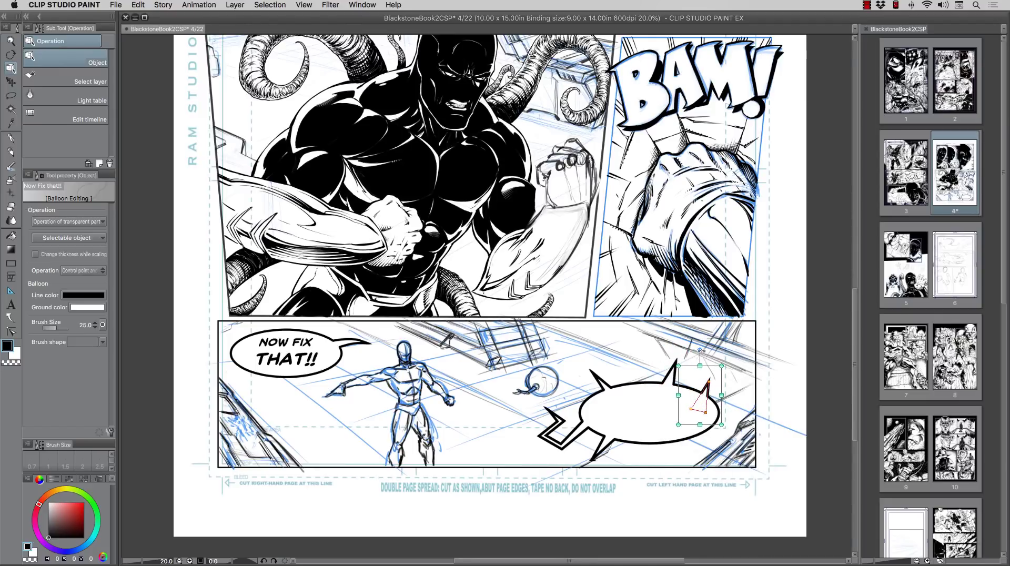
pyautogui.moveTo(701, 350); pyautogui.dragTo(692, 438)
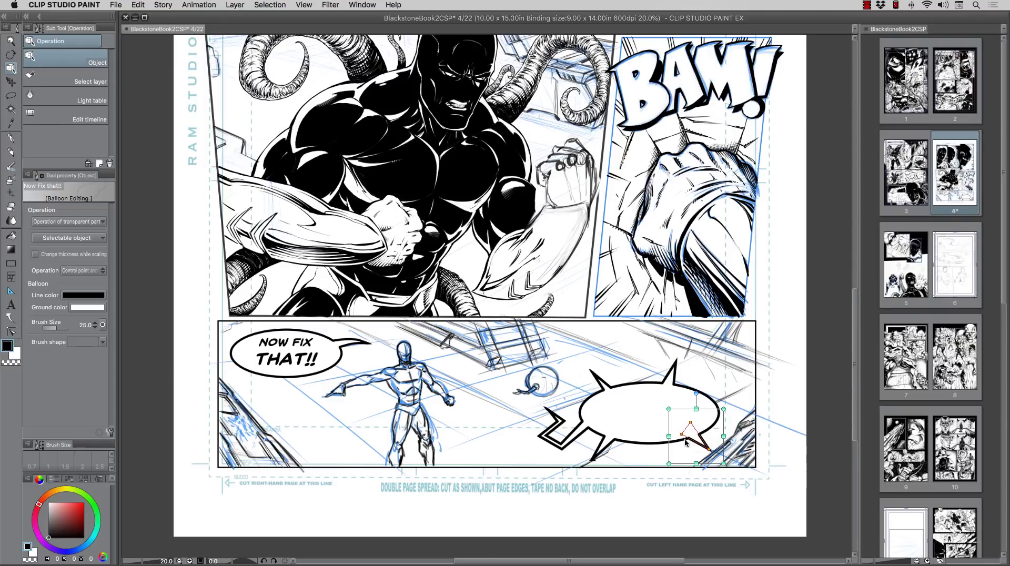
pyautogui.click(648, 462)
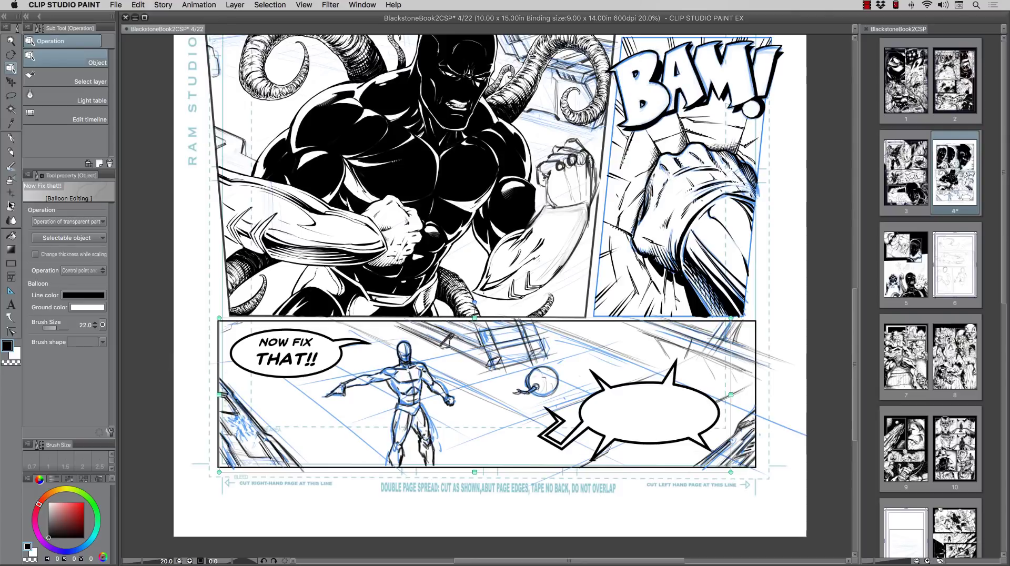
pyautogui.click(11, 304)
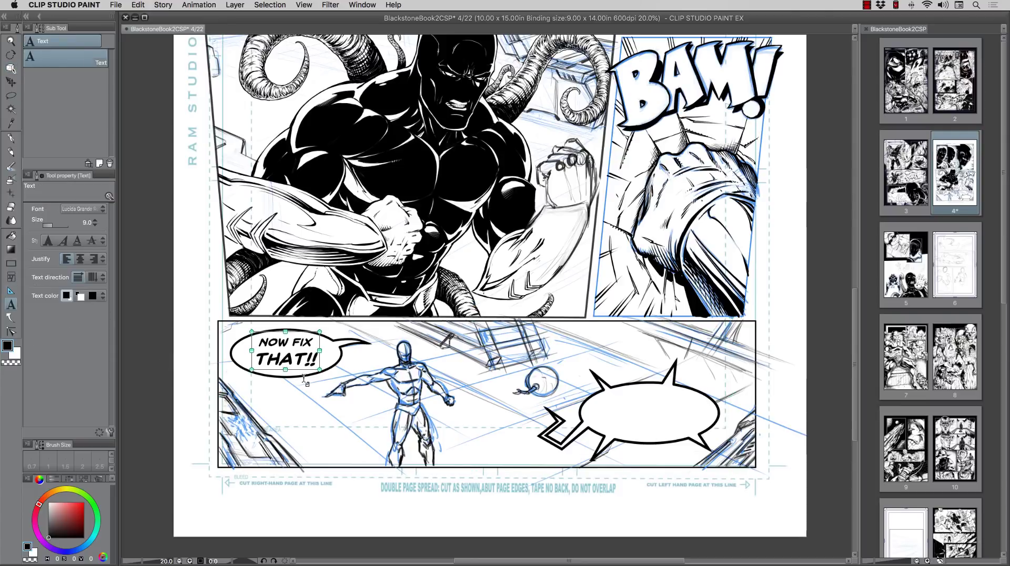
pyautogui.click(644, 417)
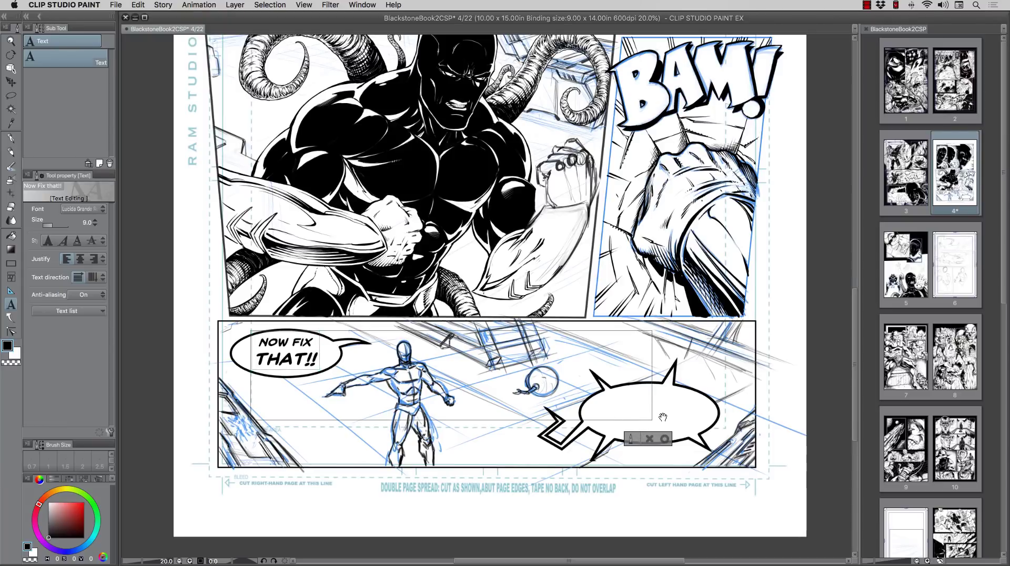
pyautogui.press('Escape')
# - Nudge the balloon layer slightly, and copy and paste the "NOW FIX THAT!!" text as a duplicate
pyautogui.click(11, 81)
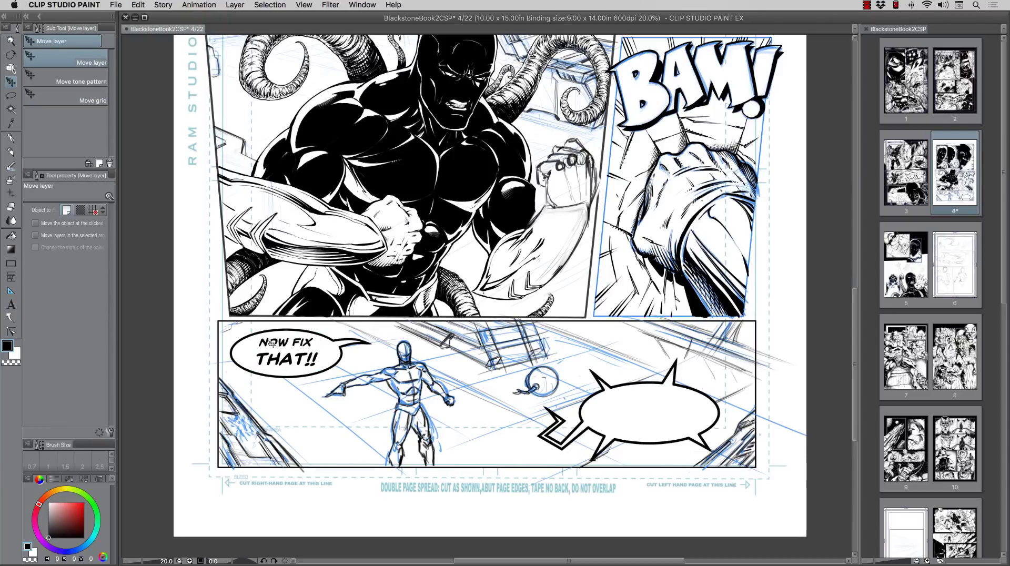
pyautogui.moveTo(268, 343); pyautogui.dragTo(263, 348)
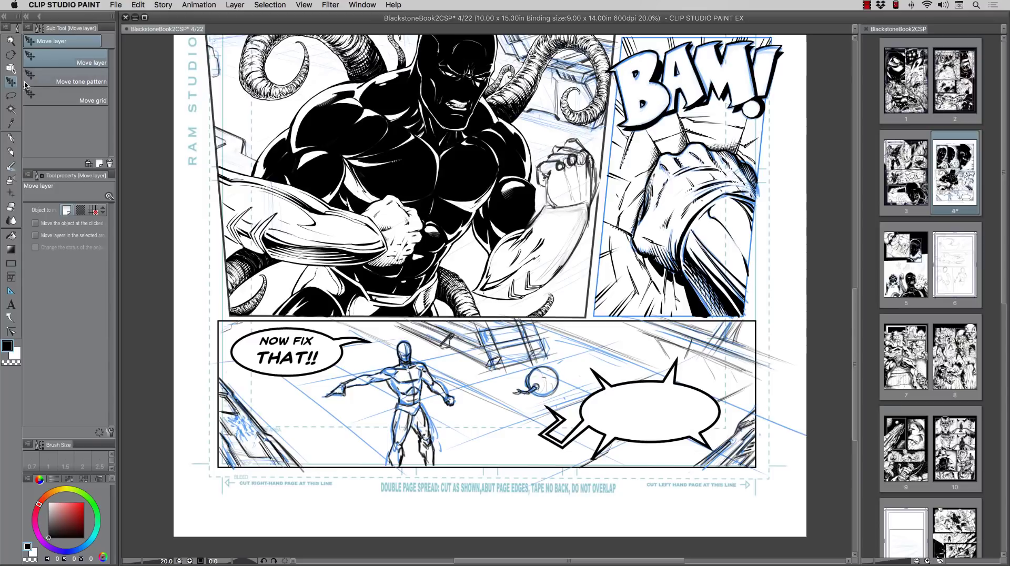
pyautogui.click(11, 68)
pyautogui.click(288, 349)
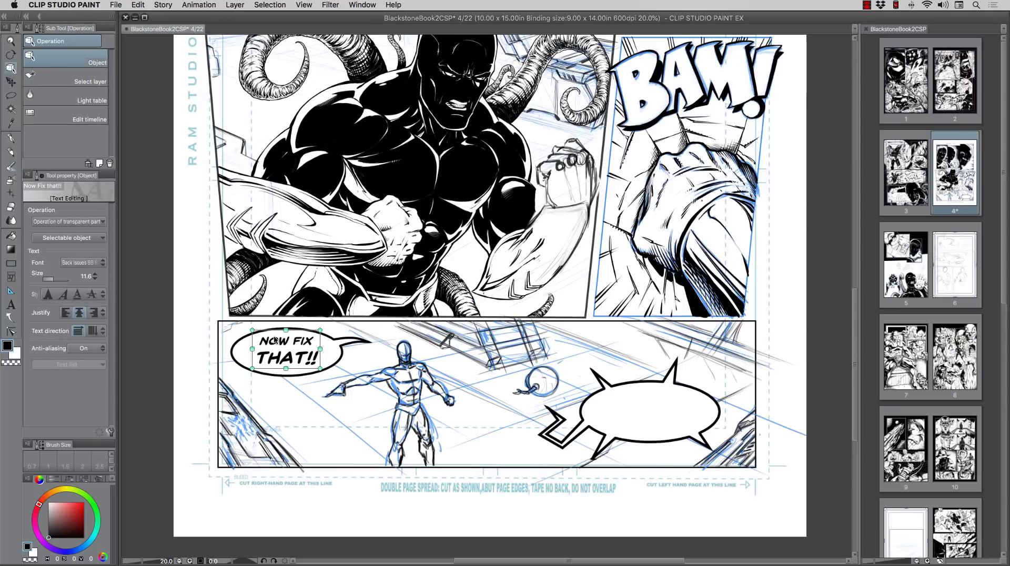
pyautogui.rightClick(272, 336)
pyautogui.click(299, 383)
pyautogui.rightClick(282, 344)
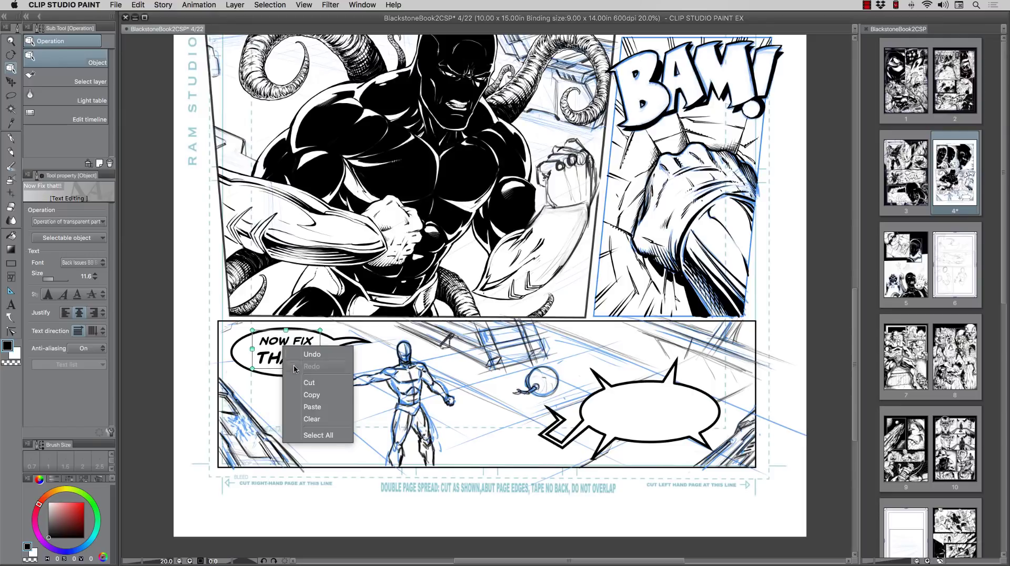
pyautogui.click(311, 407)
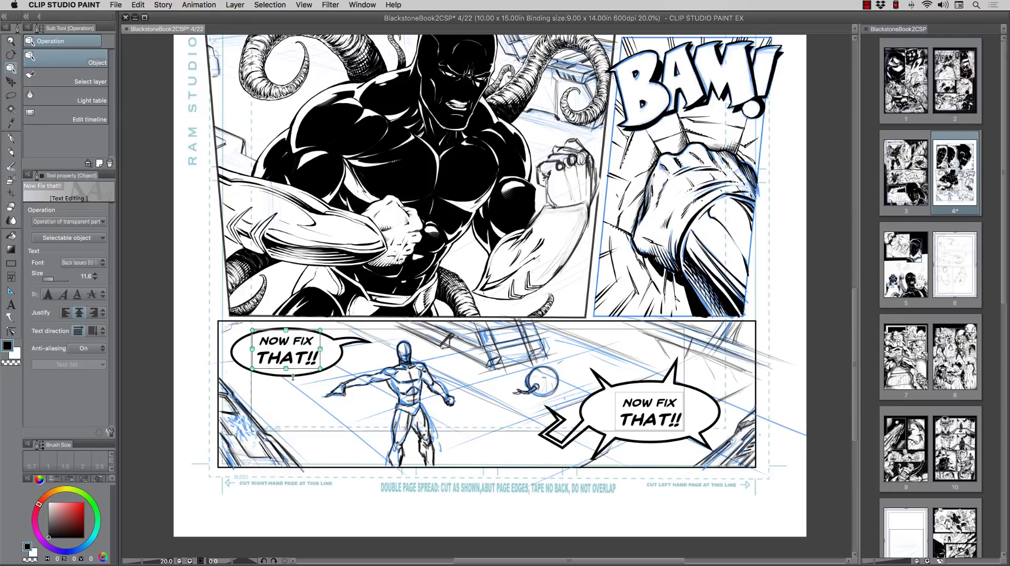
# - Enlarge the duplicated text to about size 14.6 and center it inside the spiked balloon
pyautogui.click(624, 422)
pyautogui.moveTo(616, 392); pyautogui.dragTo(600, 383)
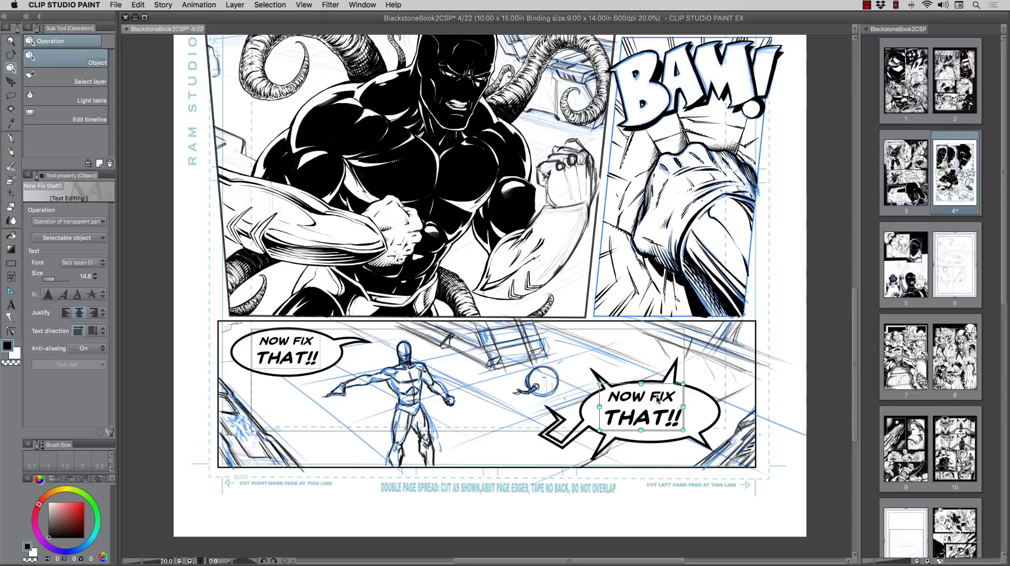
pyautogui.moveTo(658, 399); pyautogui.dragTo(666, 400)
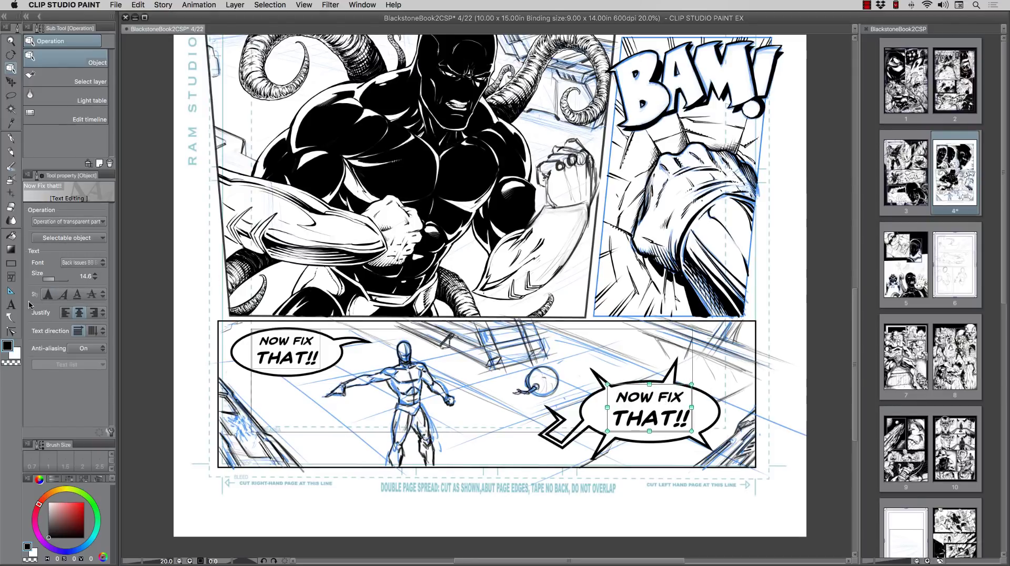
# - Replace the duplicated text inside the spiked balloon with "WHAT?!" and commit the text edit
pyautogui.click(12, 304)
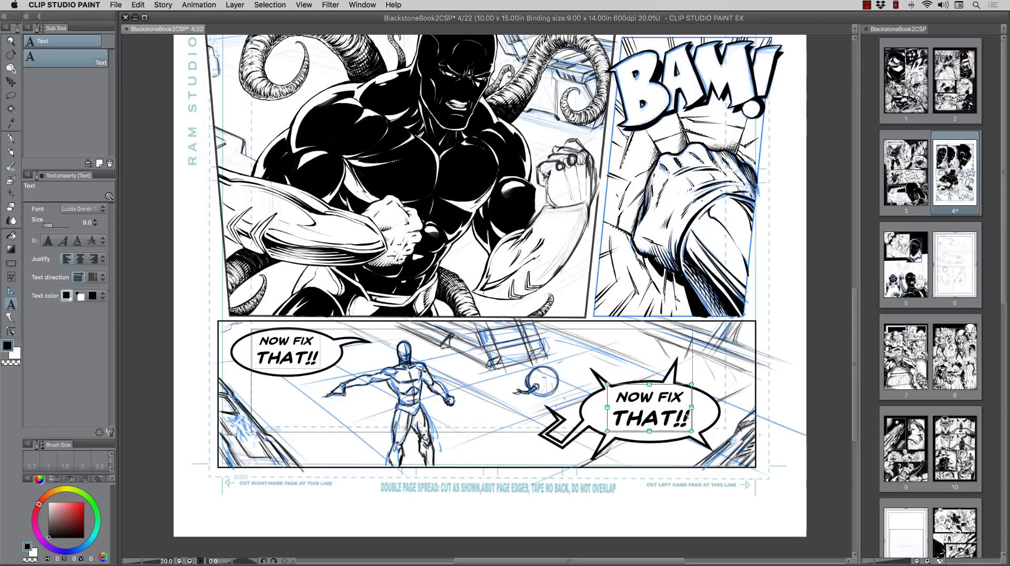
pyautogui.click(679, 419)
pyautogui.moveTo(612, 413); pyautogui.dragTo(615, 397)
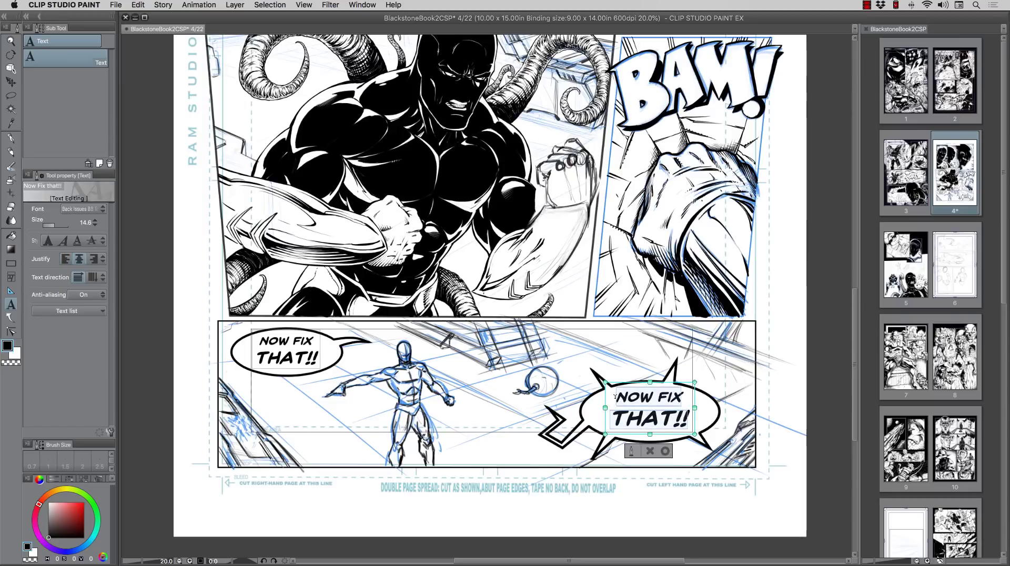
pyautogui.write('WHAT?')
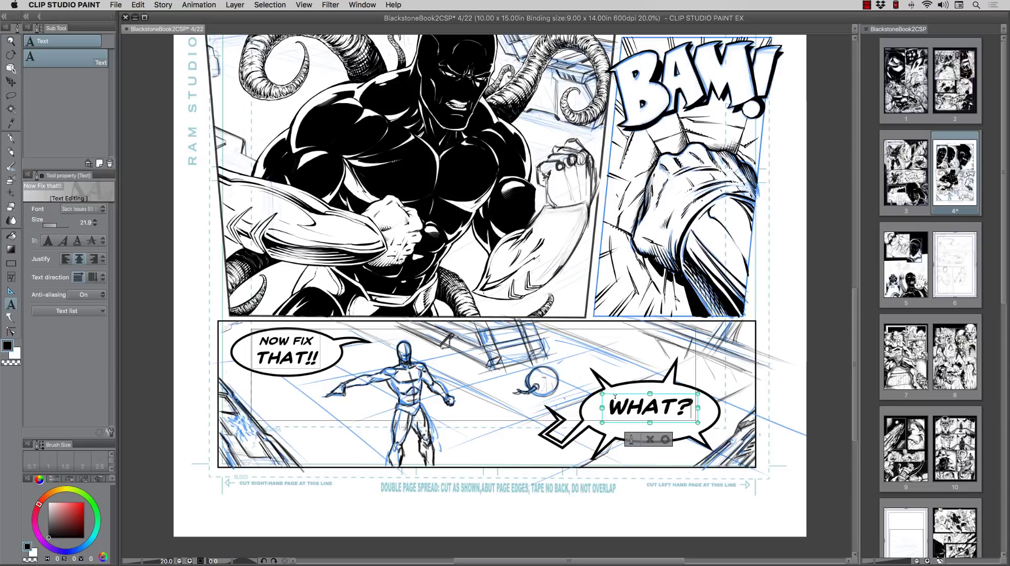
pyautogui.write('!')
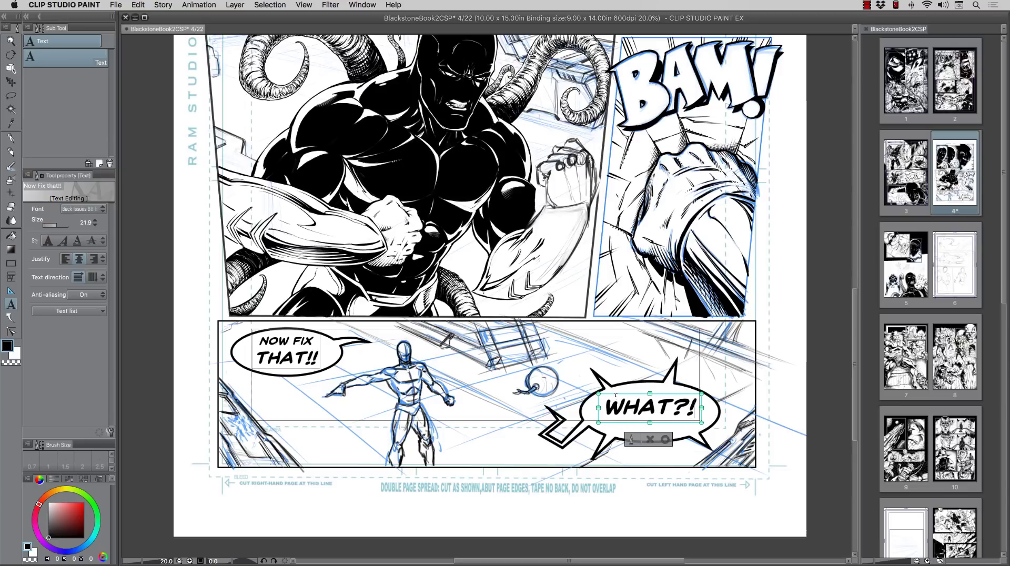
pyautogui.click(665, 439)
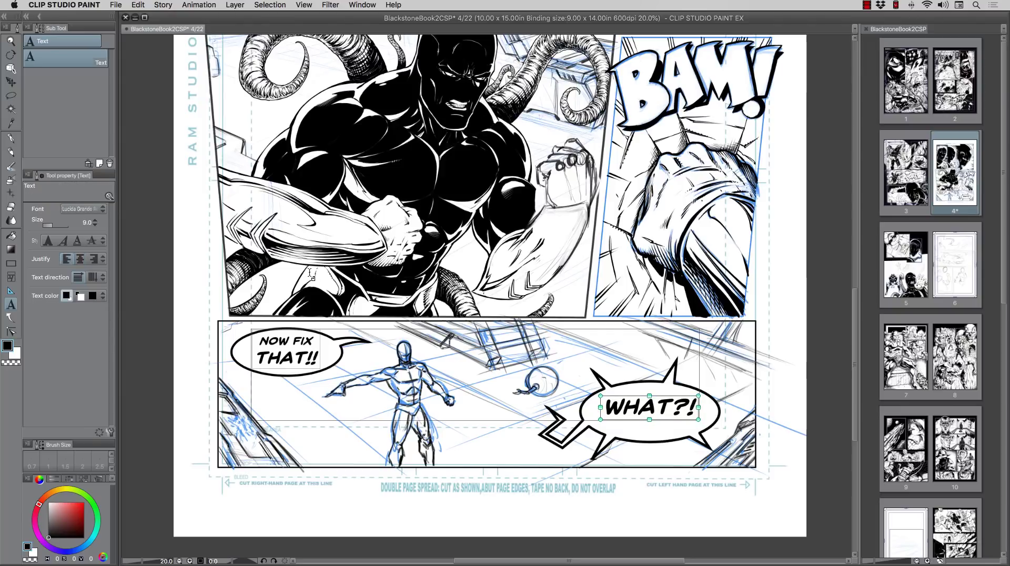
# - Try shifting the whole layer of balloons and lettering slightly downward, and undo the shift
pyautogui.click(10, 82)
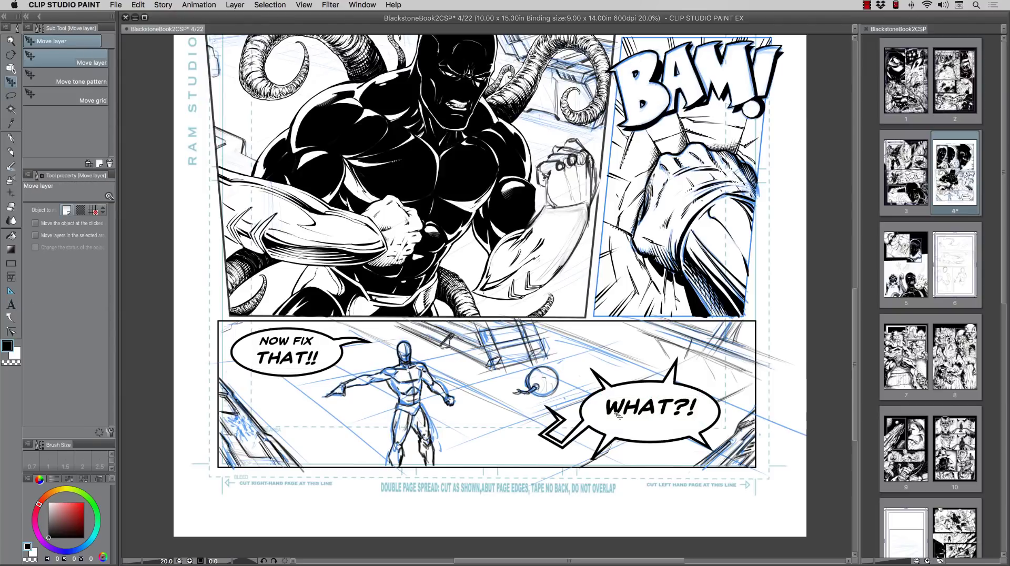
pyautogui.moveTo(627, 414); pyautogui.dragTo(626, 417)
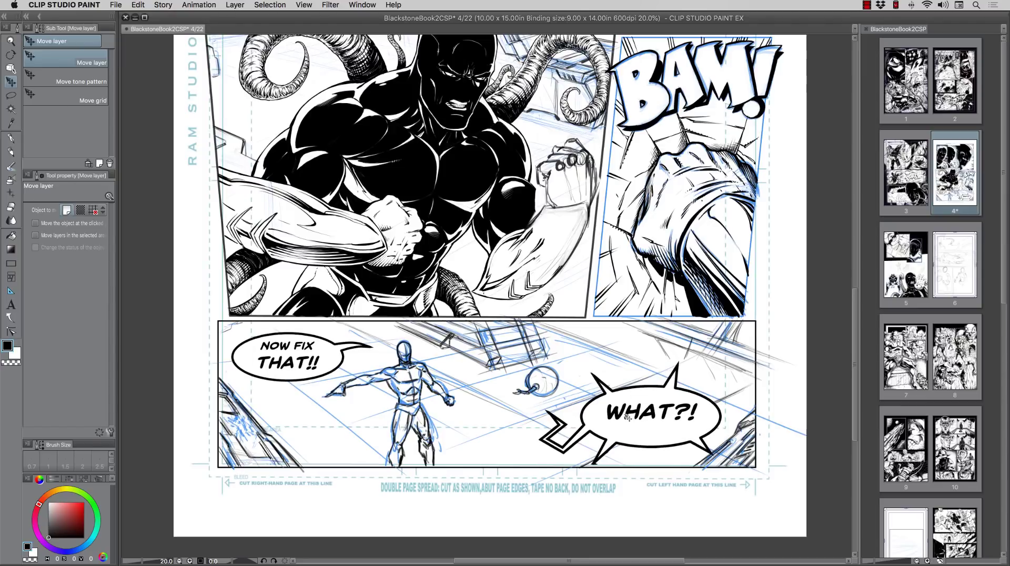
pyautogui.press('super+z')
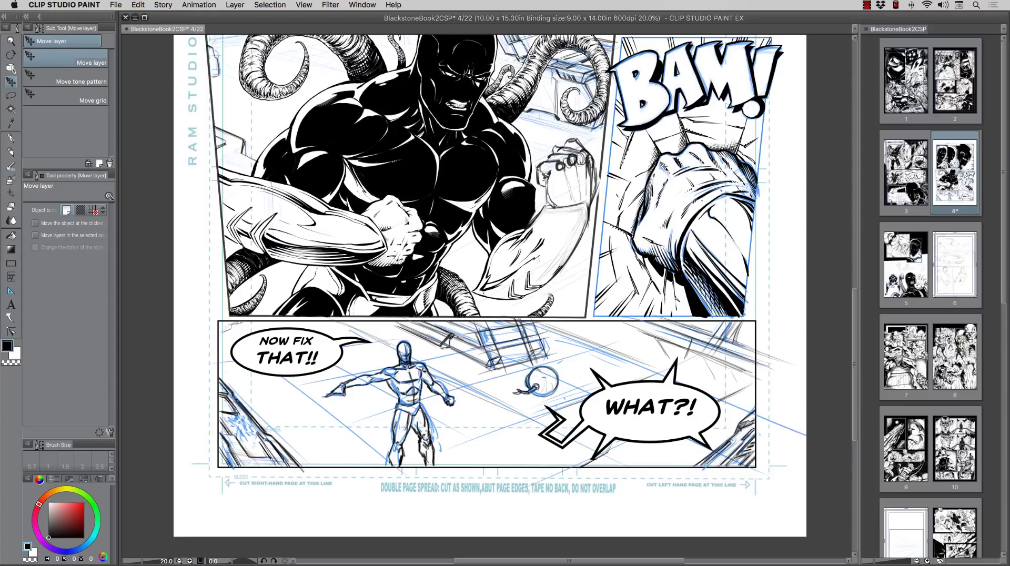
pyautogui.scroll(1, 596, 258)
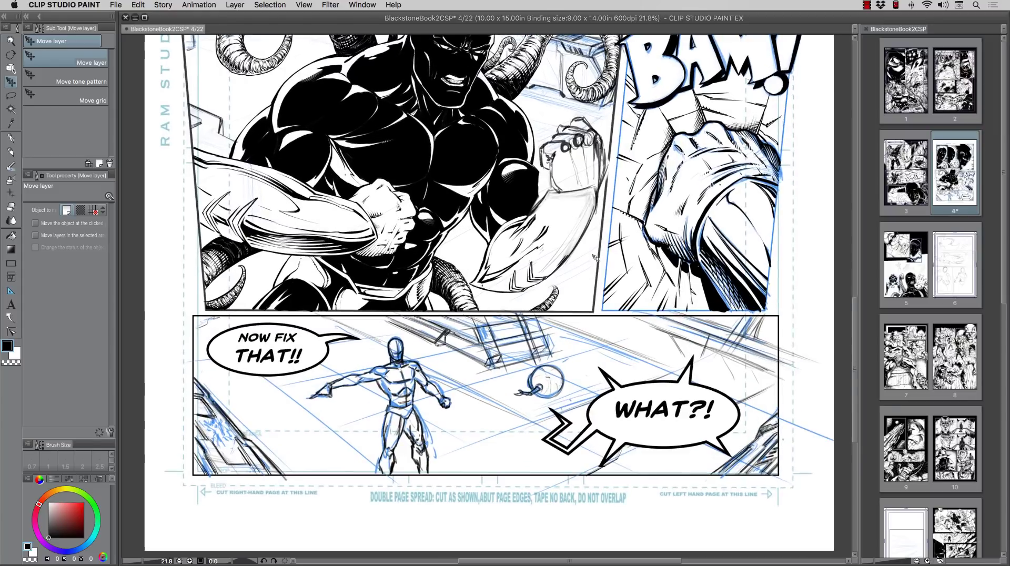